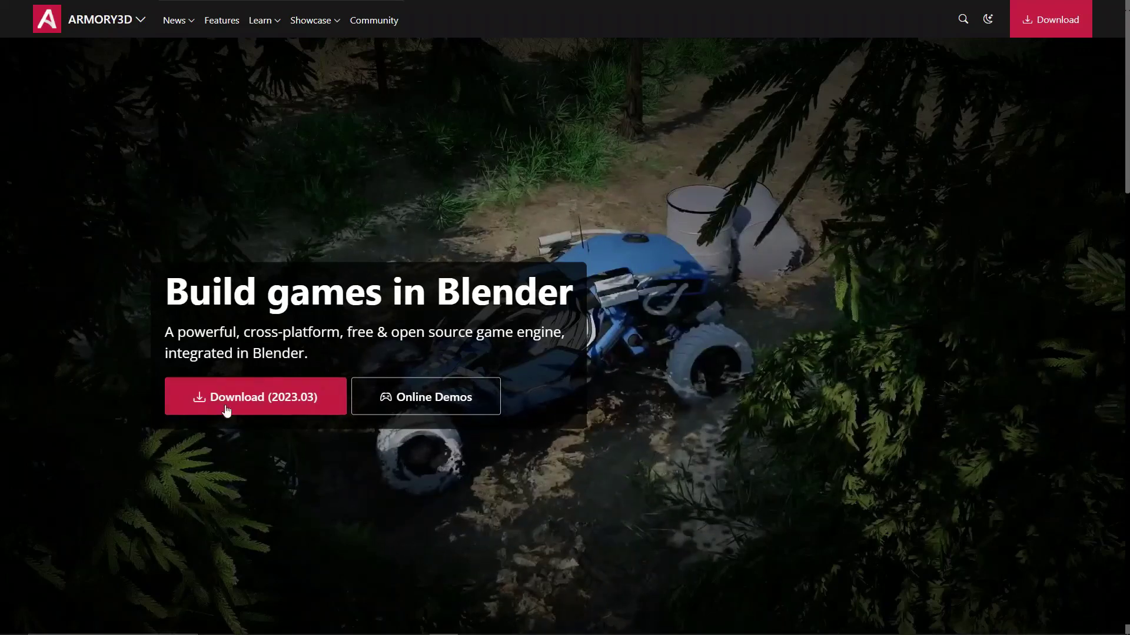
# Go to the 2023.03 download, accept cookies, and scroll the March 2023 notes to HIGHLIGHTS
pyautogui.click(227, 410)
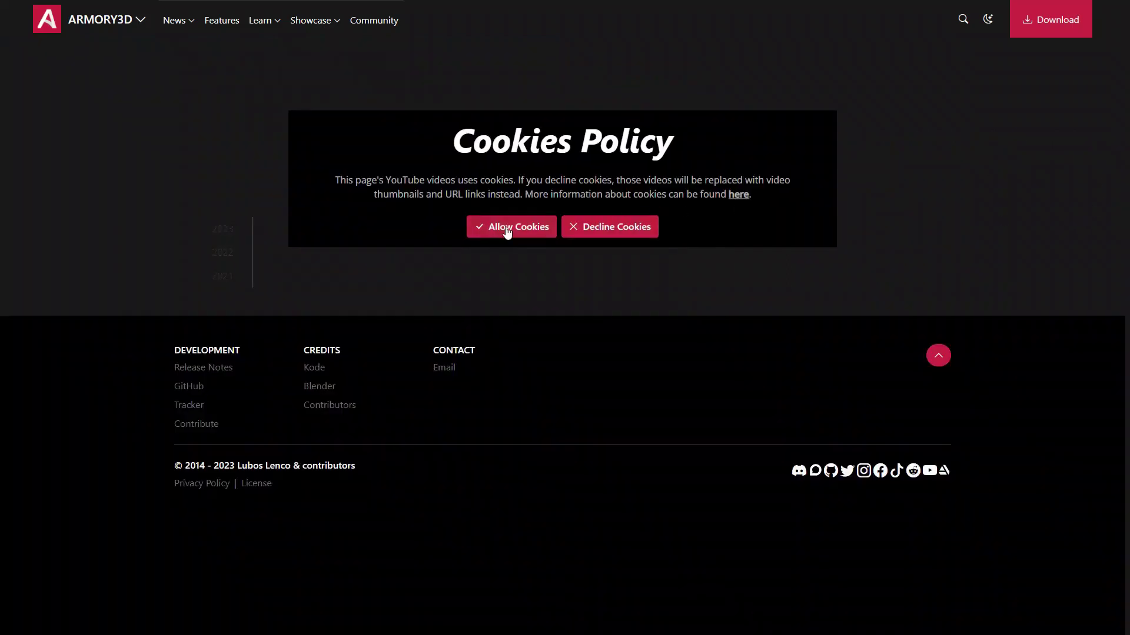
pyautogui.click(507, 231)
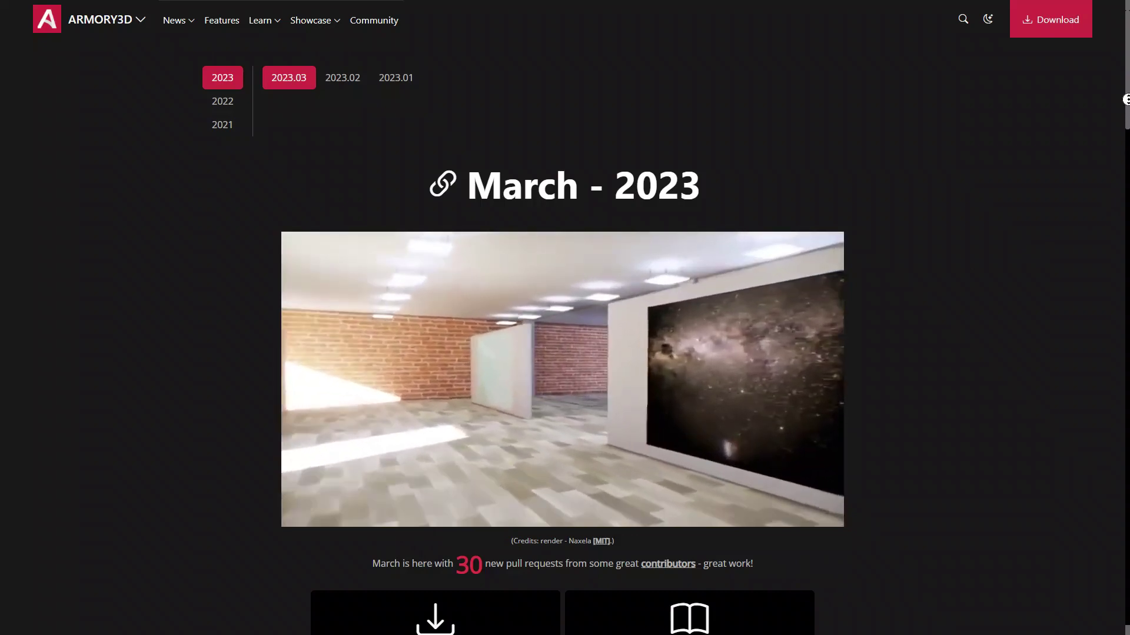
pyautogui.scroll(-1, 1126, 100)
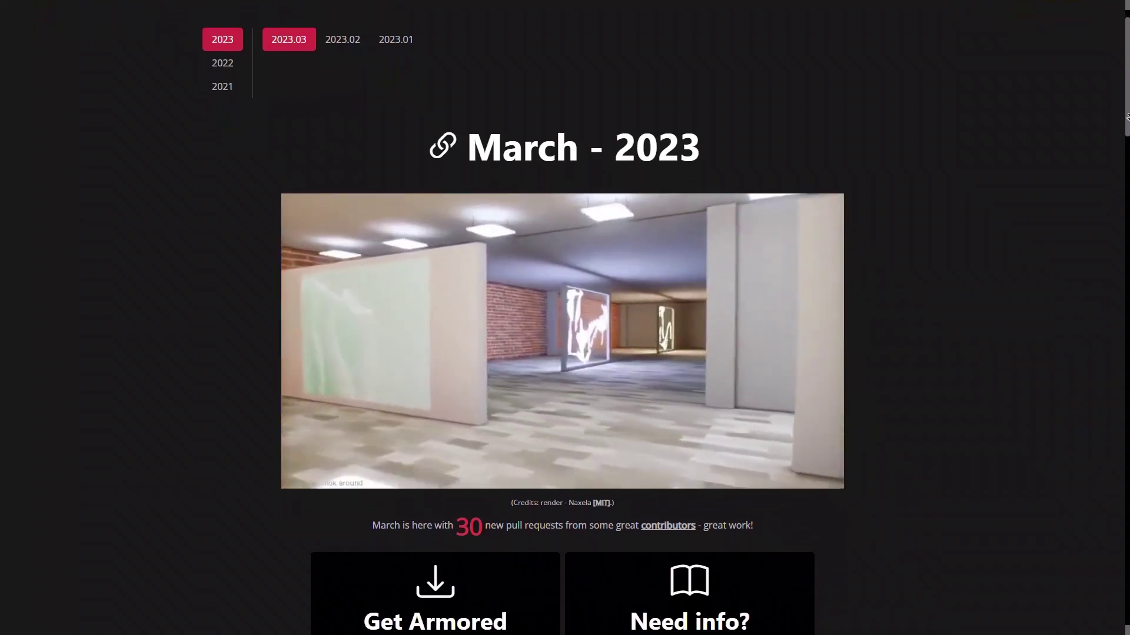
pyautogui.scroll(-1, 1127, 116)
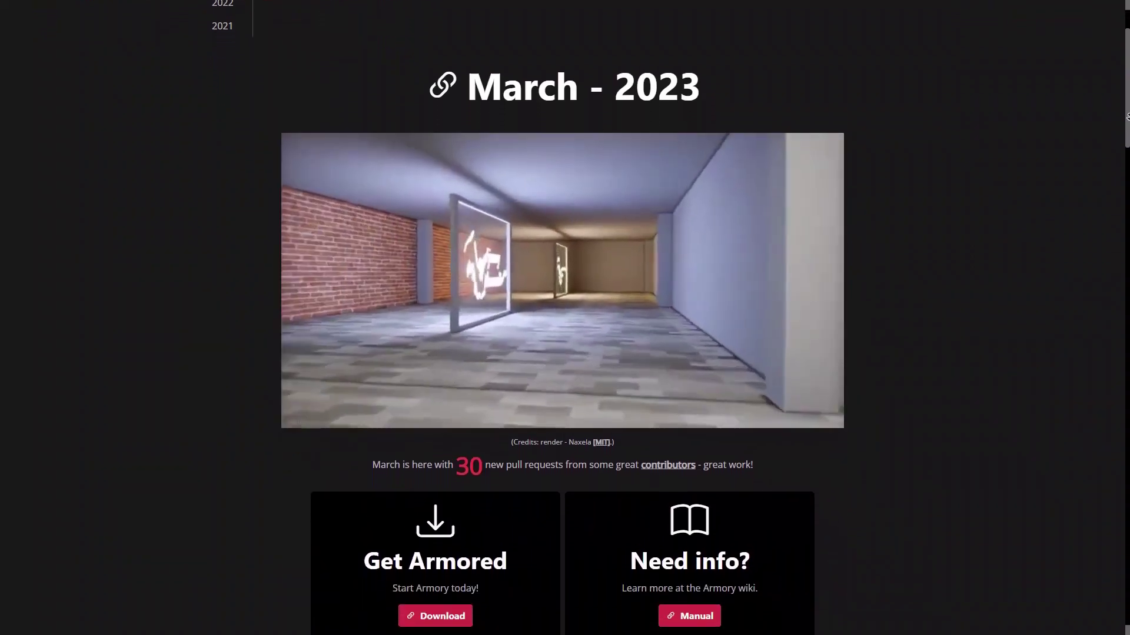
pyautogui.scroll(-1, 1127, 116)
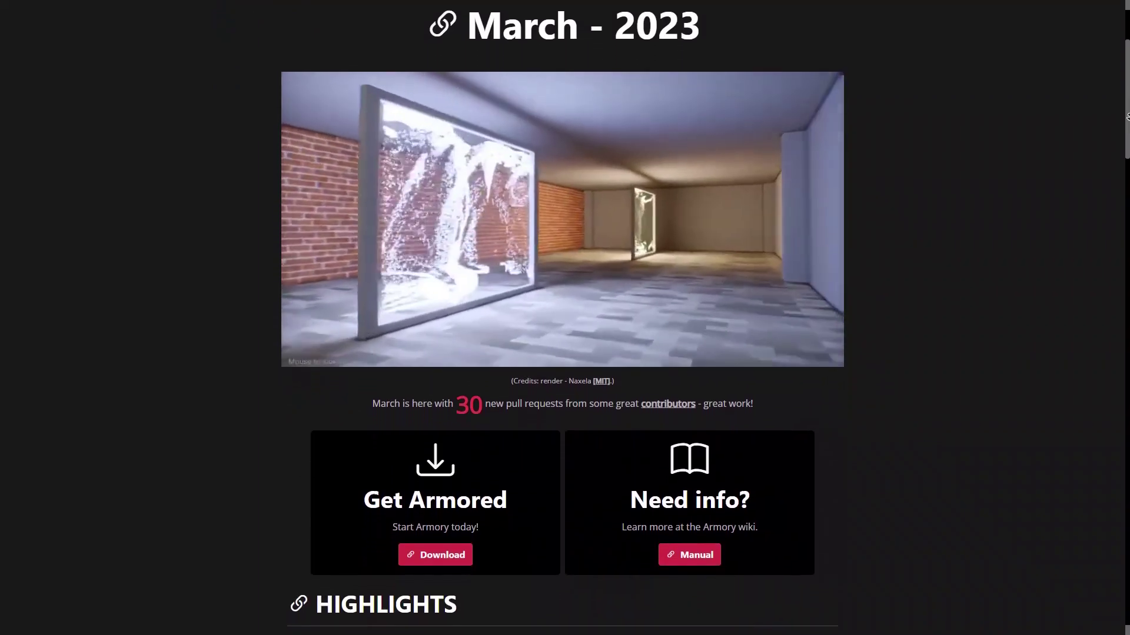
pyautogui.scroll(-1, 1127, 116)
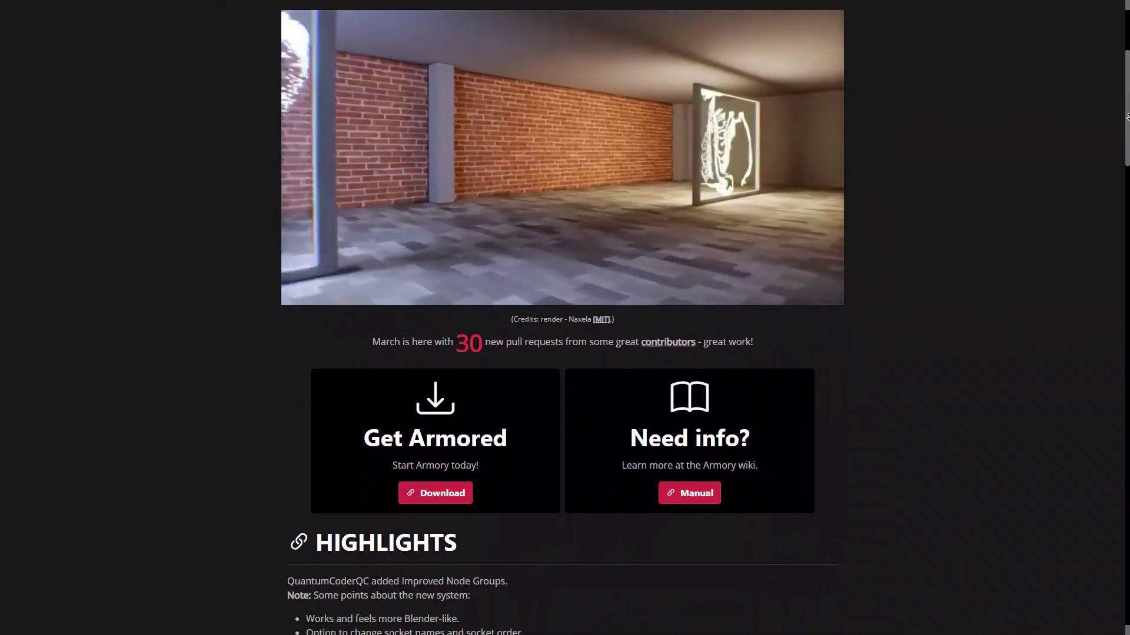
pyautogui.scroll(-1, 1127, 116)
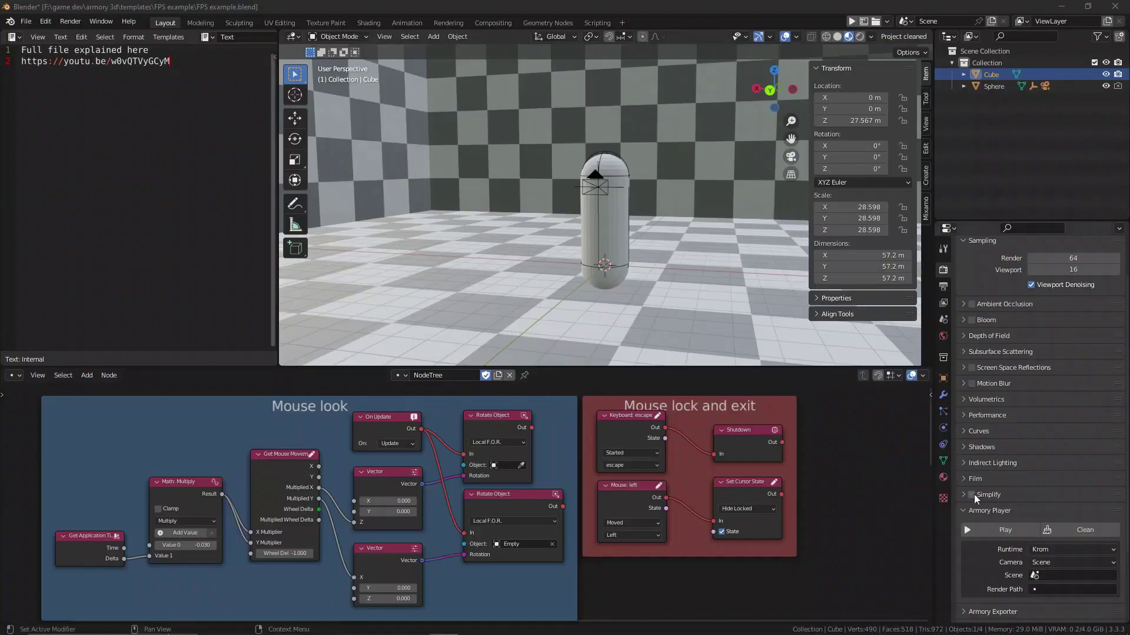
# Run the game in the Armory player, then make trait01 active and open its logic tree
pyautogui.click(987, 531)
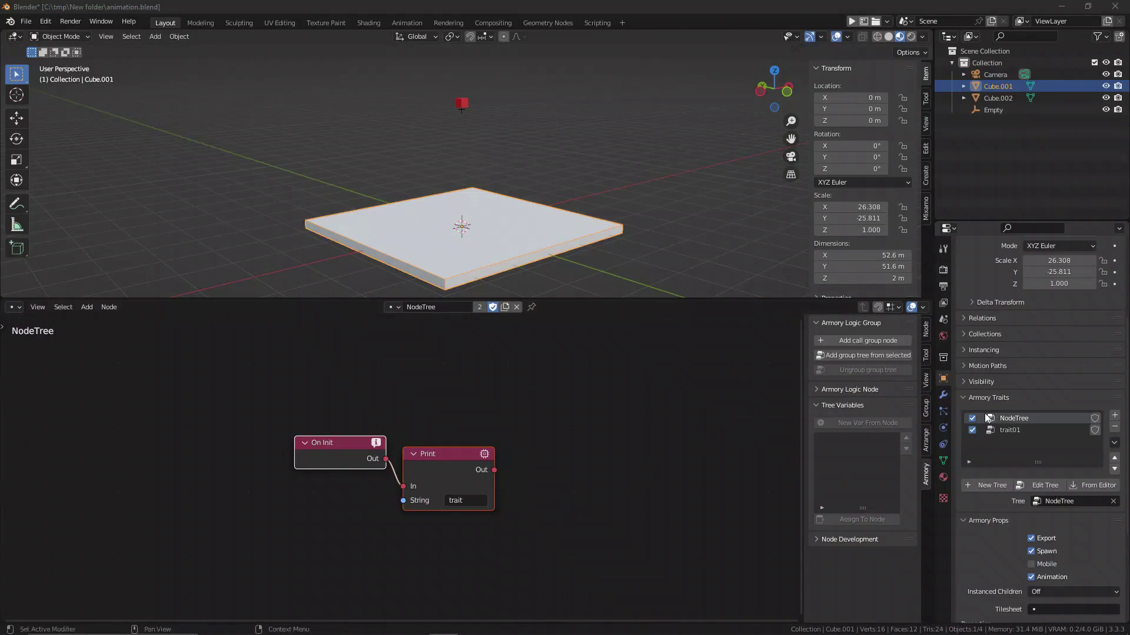
pyautogui.click(1017, 430)
pyautogui.click(1046, 485)
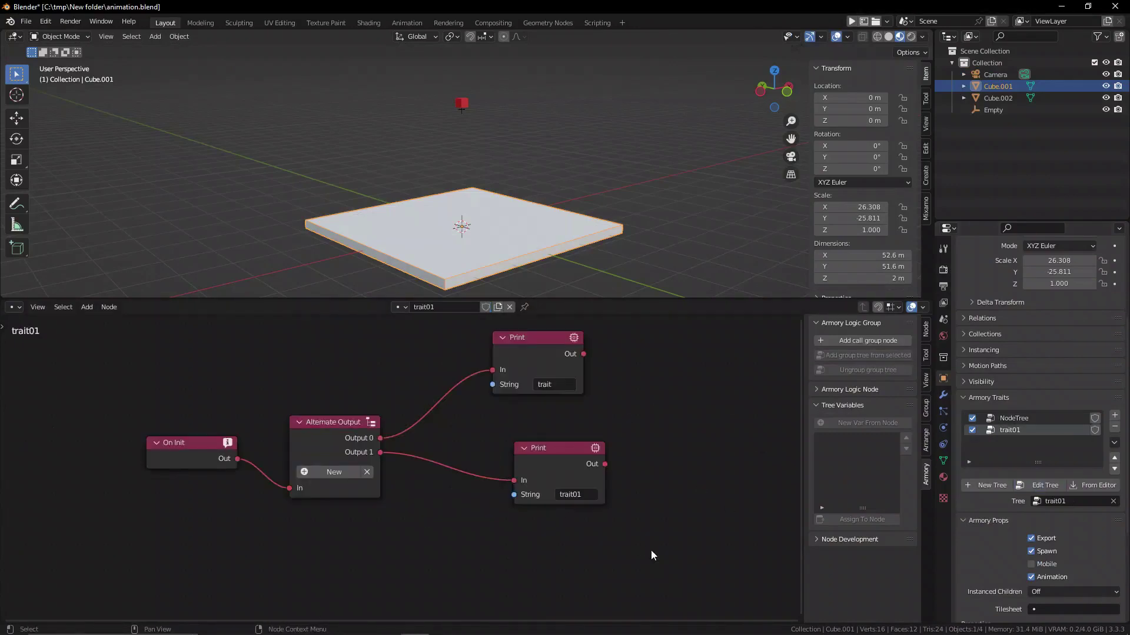
# Link Group Input Location to Set Object Location's Location input, then return to the parent NodeTree
pyautogui.press('a')
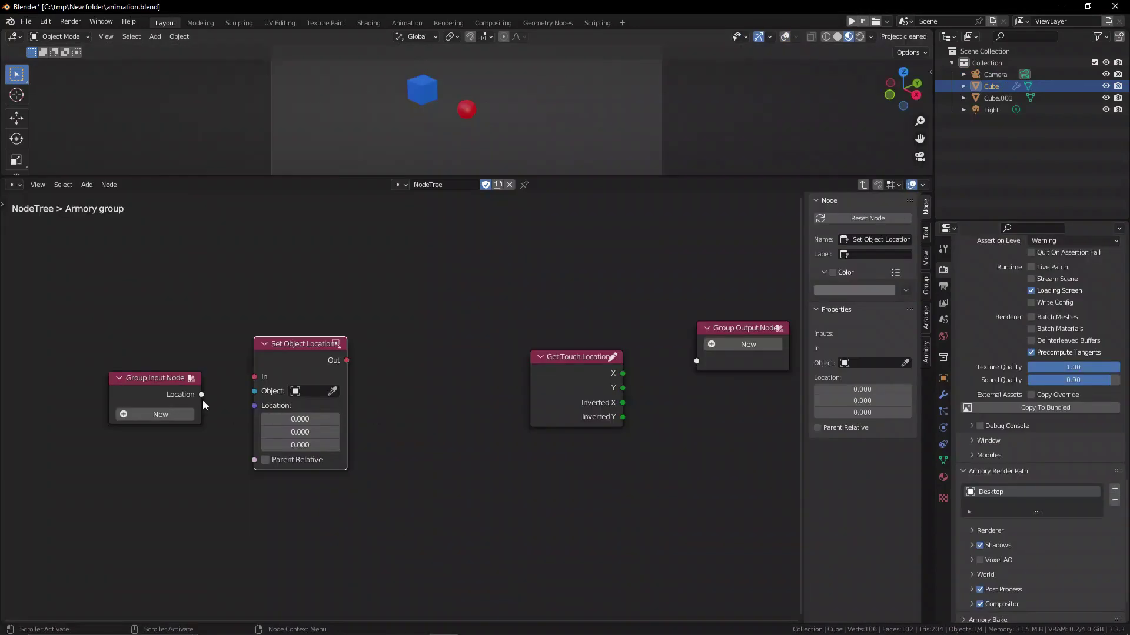
pyautogui.moveTo(201, 395); pyautogui.dragTo(257, 407)
pyautogui.moveTo(304, 356); pyautogui.dragTo(296, 372)
pyautogui.click(862, 185)
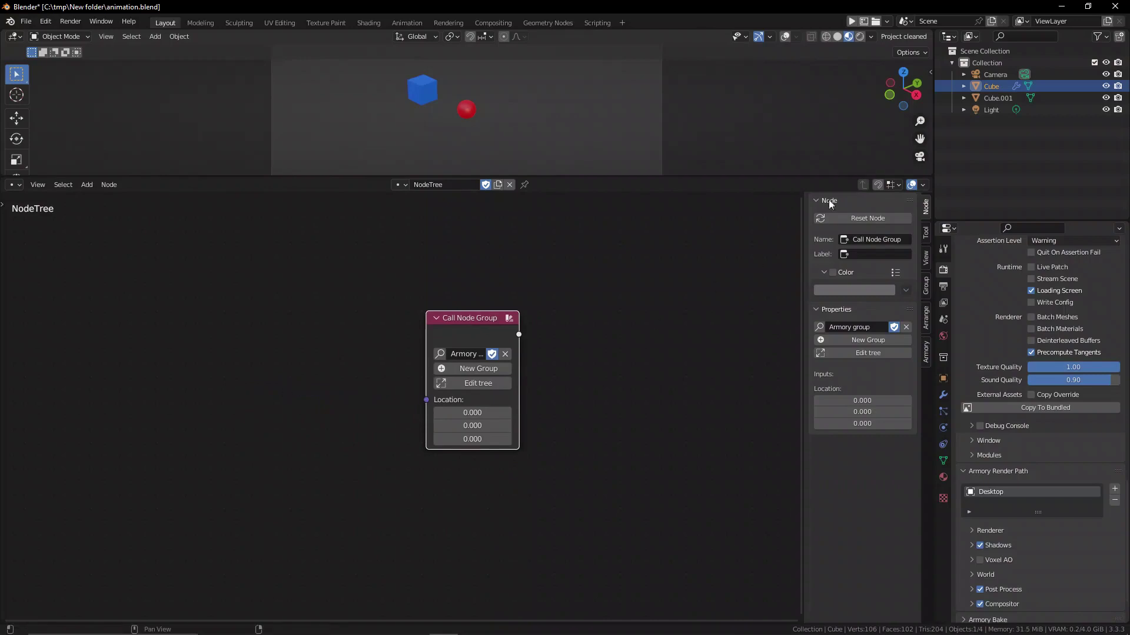
pyautogui.click(469, 383)
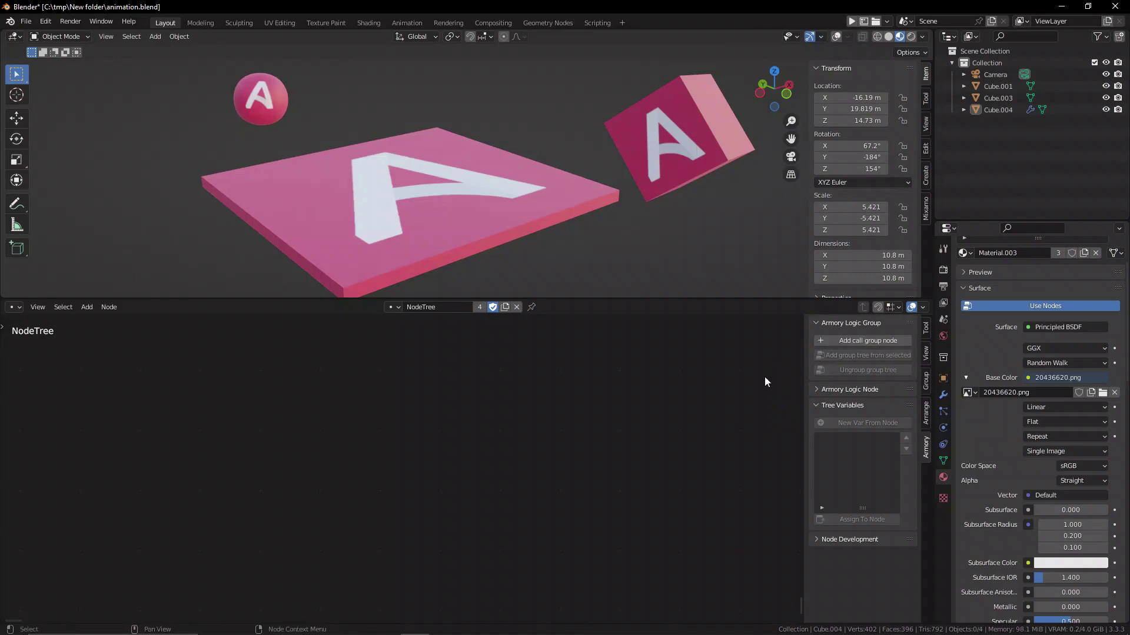
# Add a Call Node Group node from the sidebar and position it in the view
pyautogui.press('n')
pyautogui.click(929, 328)
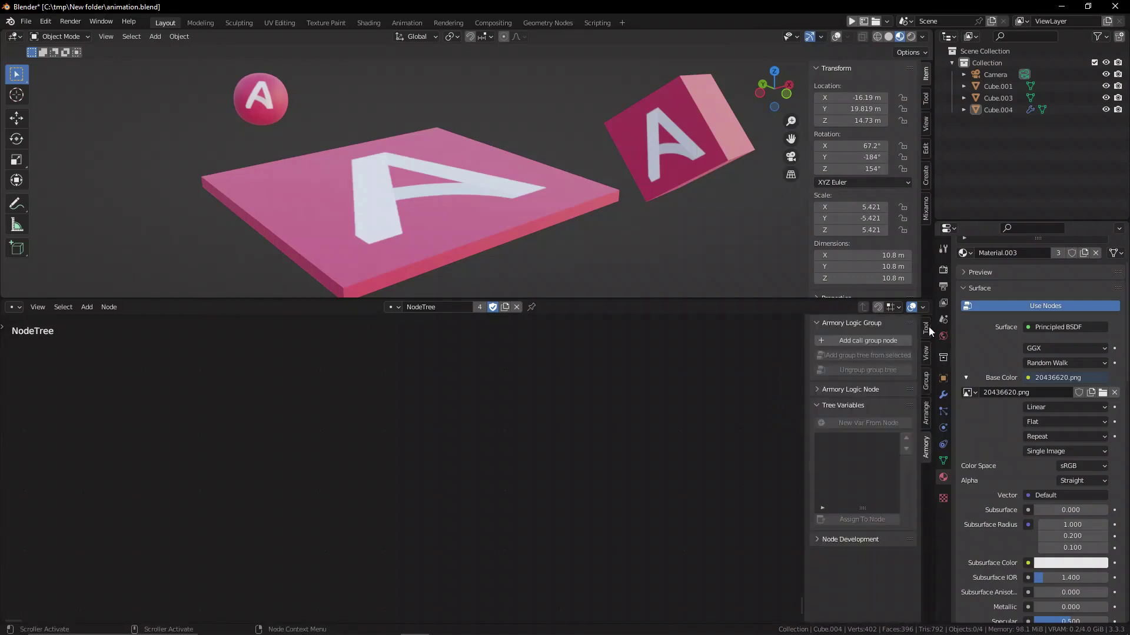
pyautogui.click(878, 341)
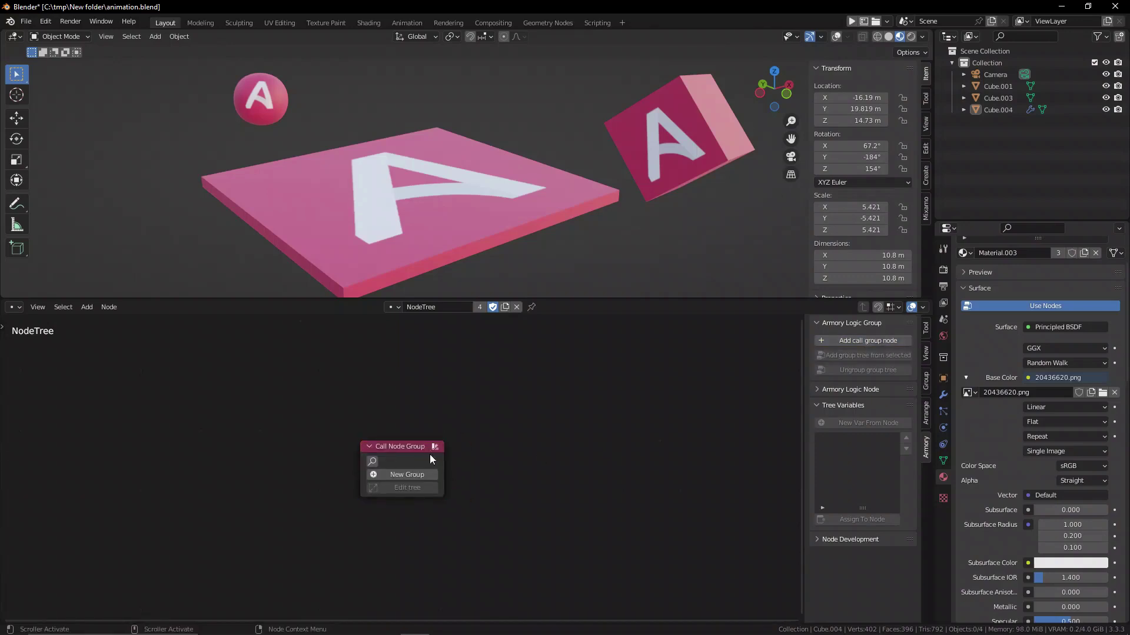
pyautogui.moveTo(433, 459); pyautogui.dragTo(409, 450)
pyautogui.scroll(2, 435, 488)
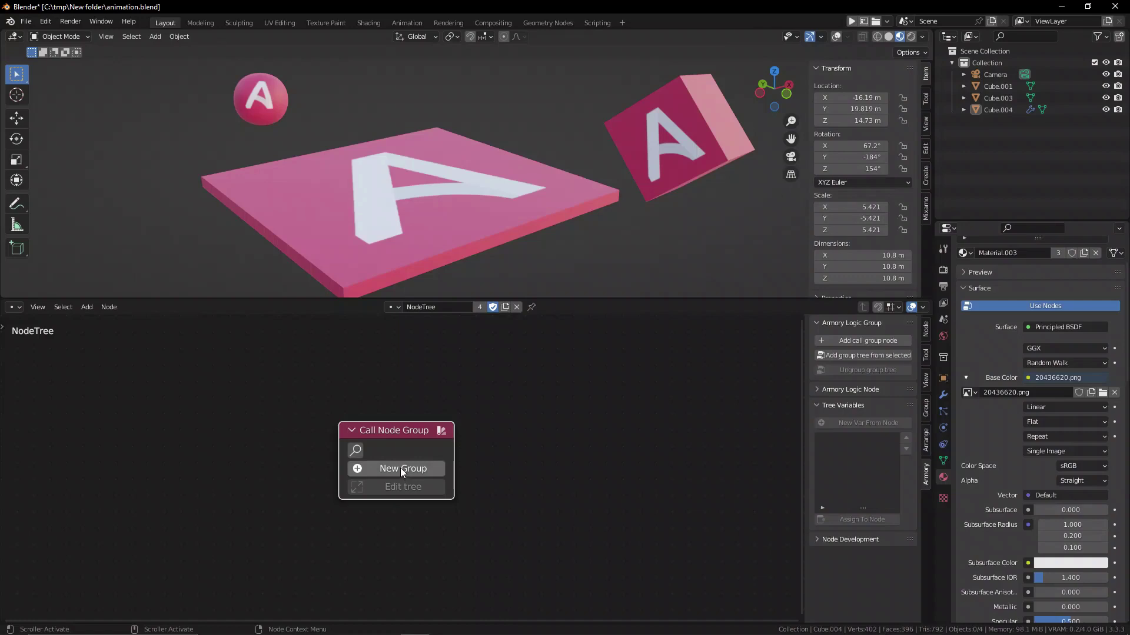
pyautogui.moveTo(417, 426); pyautogui.dragTo(411, 410)
# Create a new node group for the call node and frame its Group Input and Output nodes
pyautogui.click(355, 435)
pyautogui.press('Escape')
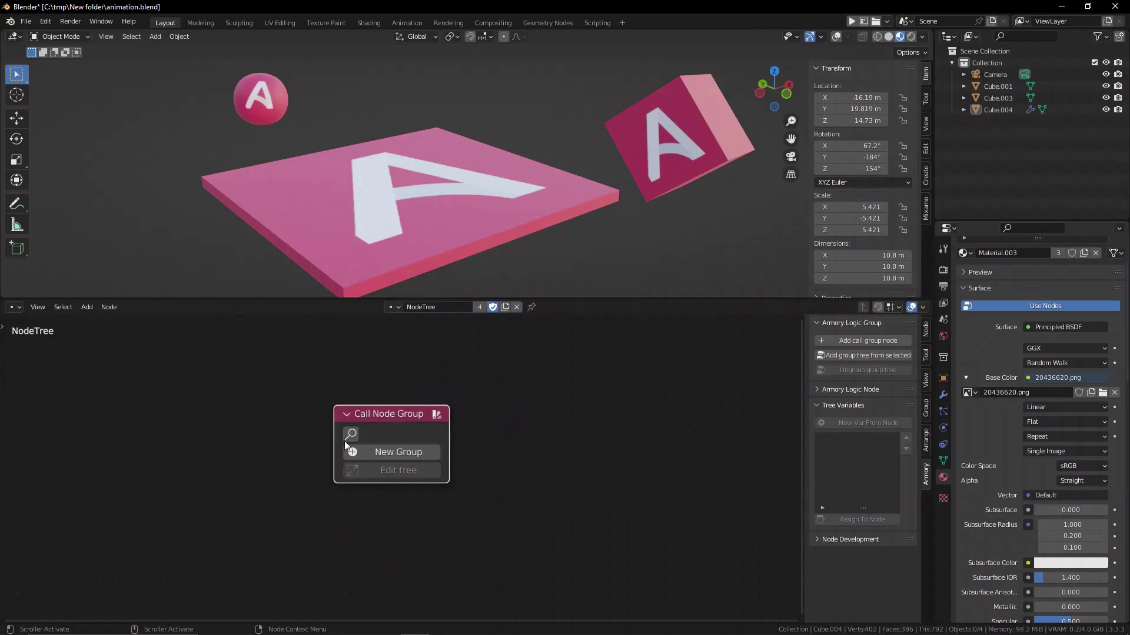
pyautogui.click(418, 453)
pyautogui.press('Home')
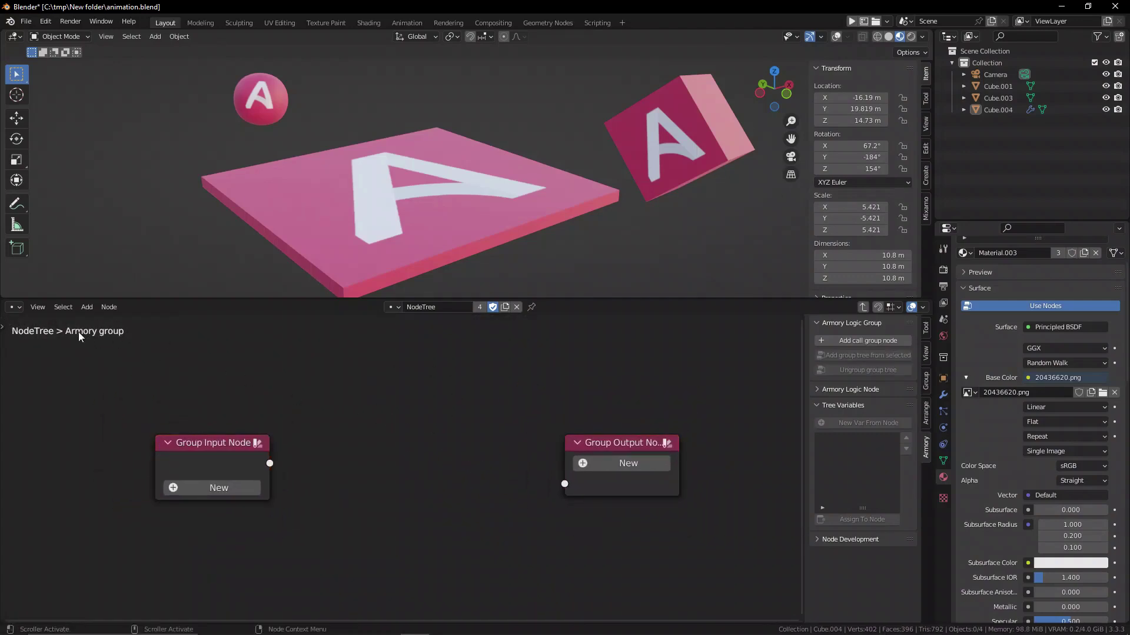
# Spread out the group's input and output nodes and add a Transform node fed by Group Input
pyautogui.moveTo(212, 442); pyautogui.dragTo(197, 422)
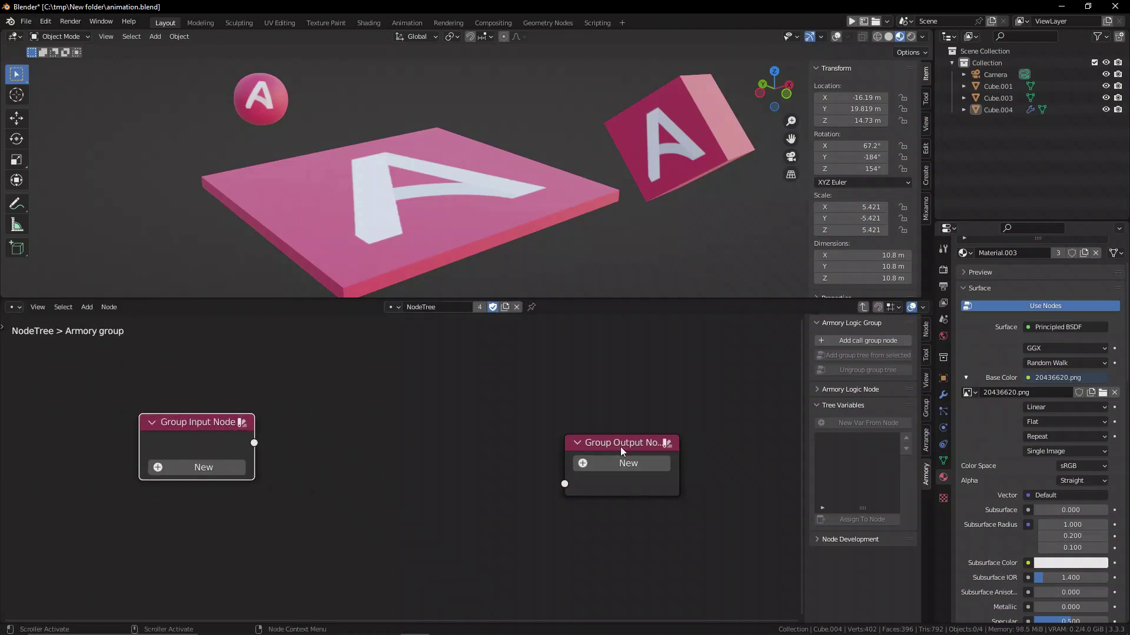
pyautogui.moveTo(622, 451); pyautogui.dragTo(655, 421)
pyautogui.hotkey('shift', 'a')
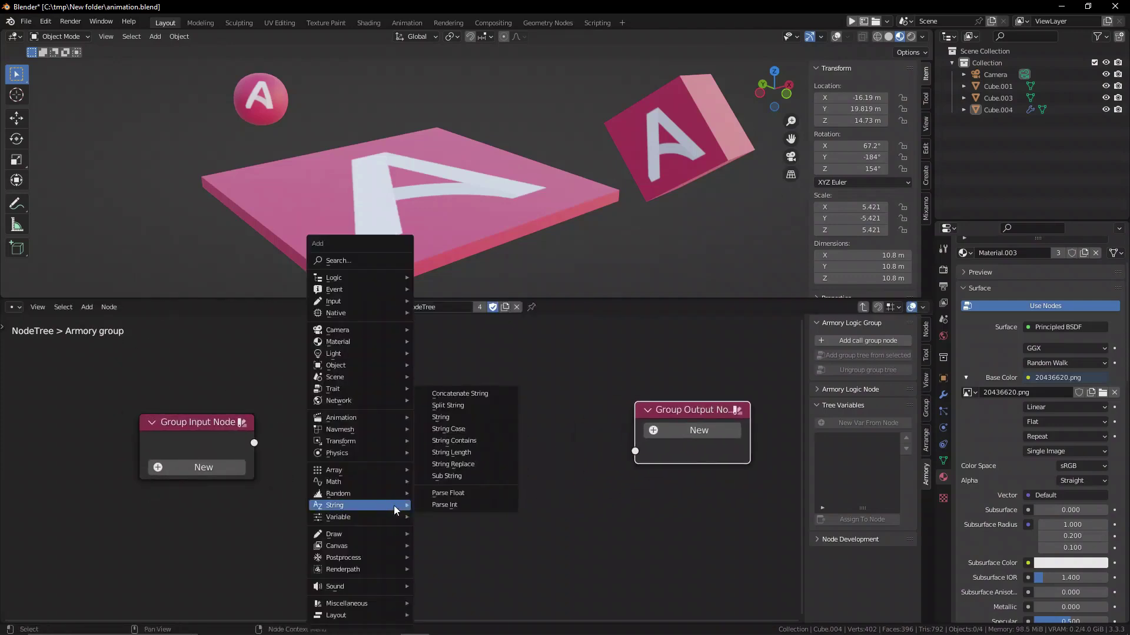
pyautogui.click(394, 506)
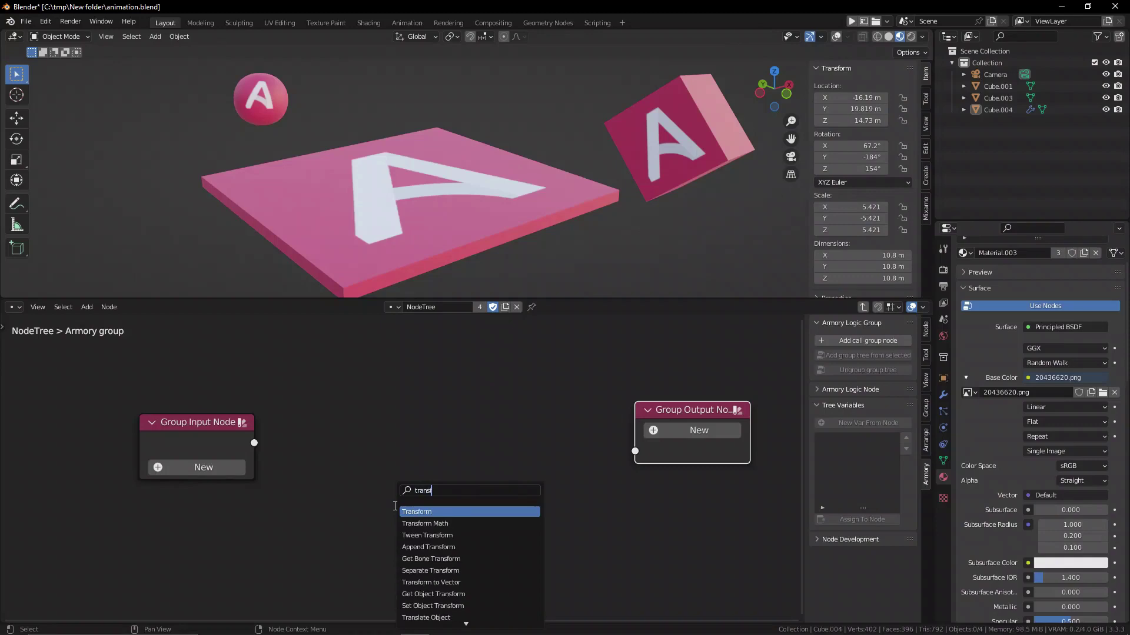
pyautogui.press('Return')
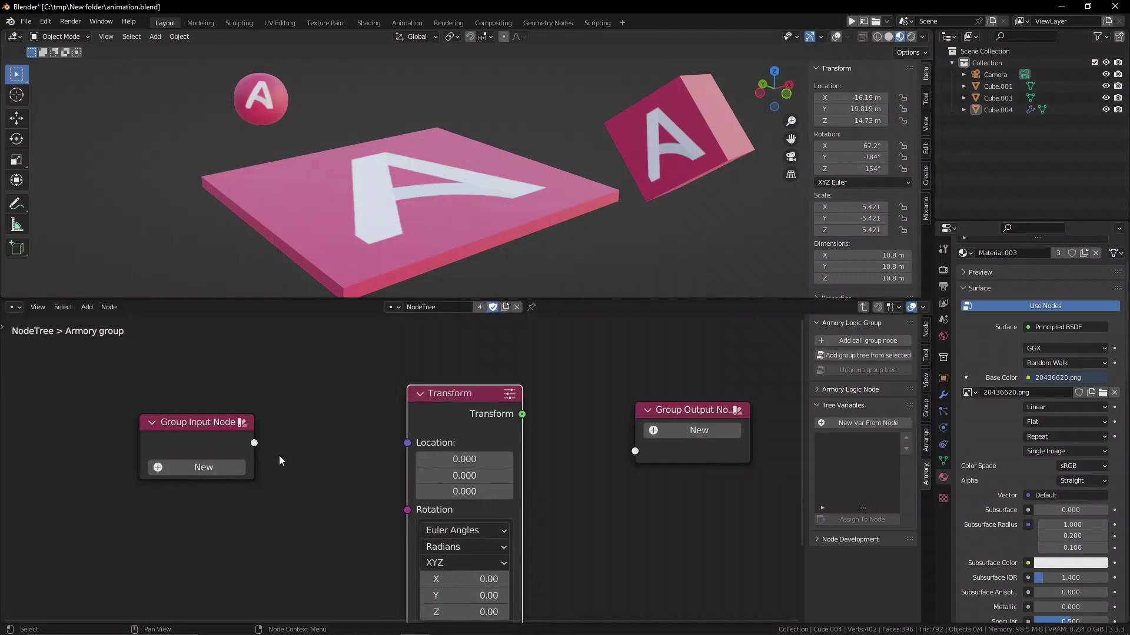
pyautogui.moveTo(382, 441); pyautogui.dragTo(408, 443)
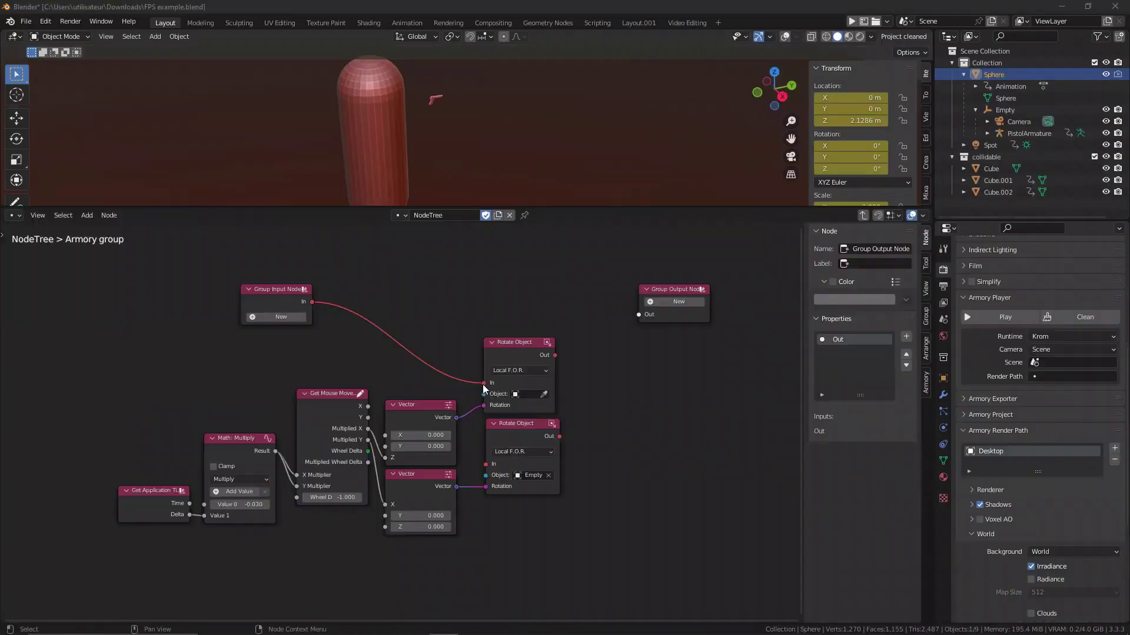
pyautogui.click(460, 383)
# Link both Rotate Object Out sockets to Group Output, exit the group, and widen the Call Node Group node
pyautogui.moveTo(585, 460); pyautogui.dragTo(539, 437, button='middle')
pyautogui.moveTo(511, 337); pyautogui.dragTo(580, 303)
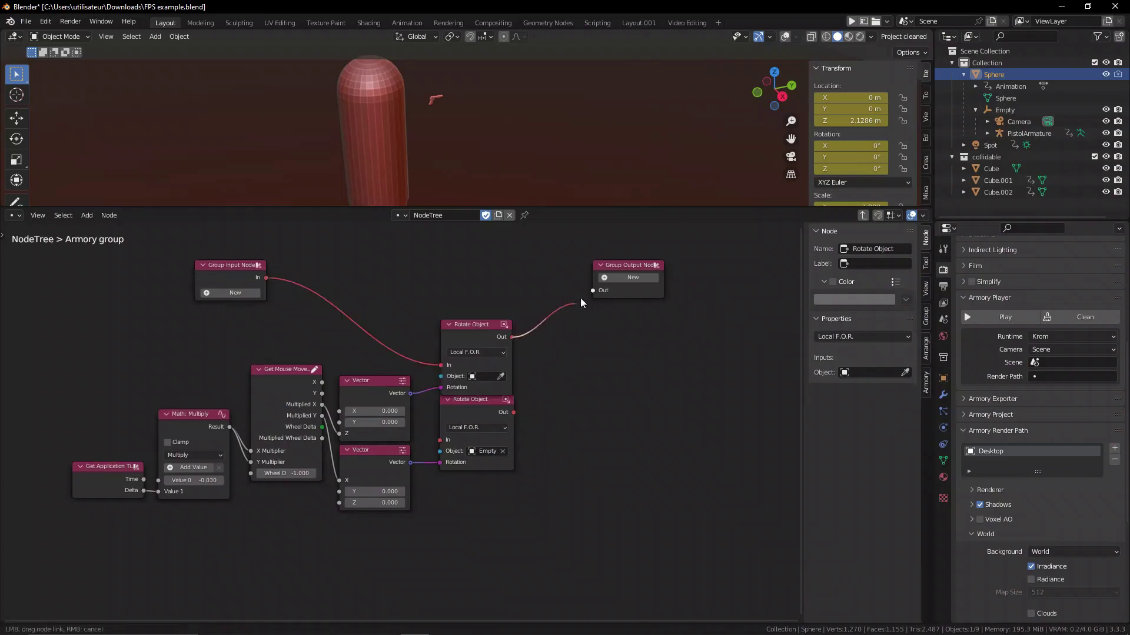
pyautogui.click(618, 285)
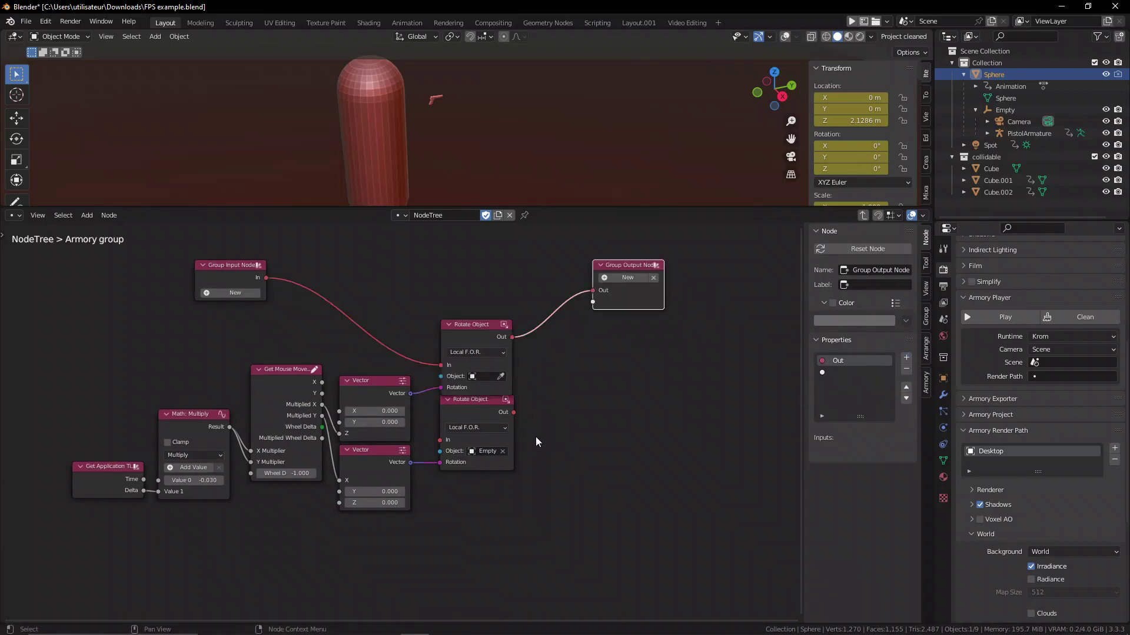
pyautogui.moveTo(514, 411); pyautogui.dragTo(521, 409)
pyautogui.moveTo(602, 298); pyautogui.dragTo(665, 326)
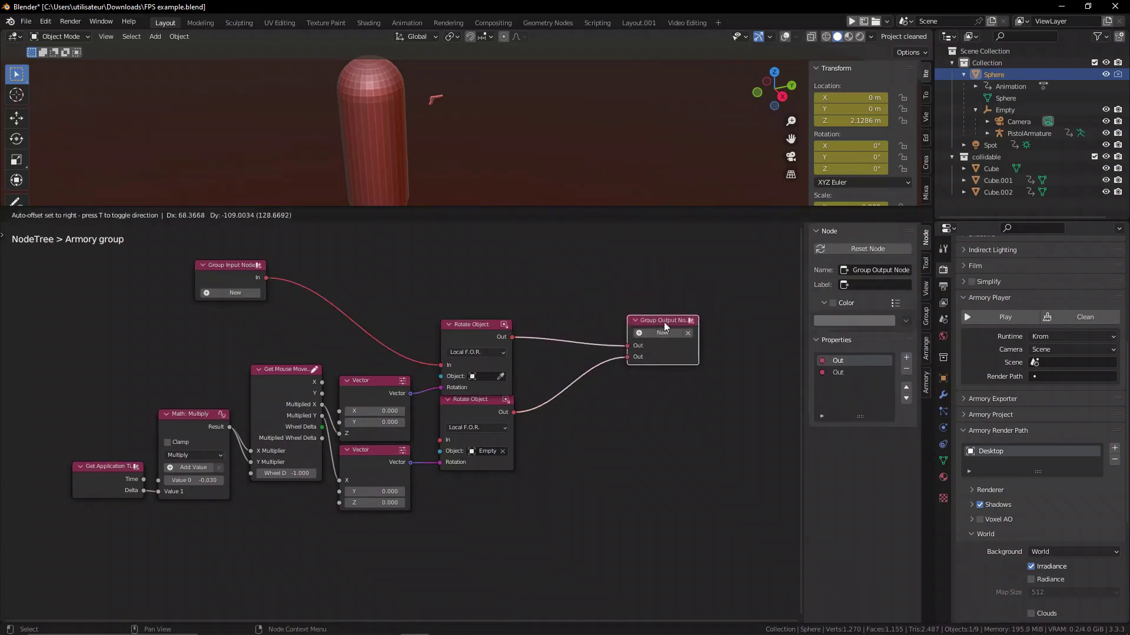
pyautogui.click(864, 216)
pyautogui.moveTo(428, 388); pyautogui.dragTo(503, 391)
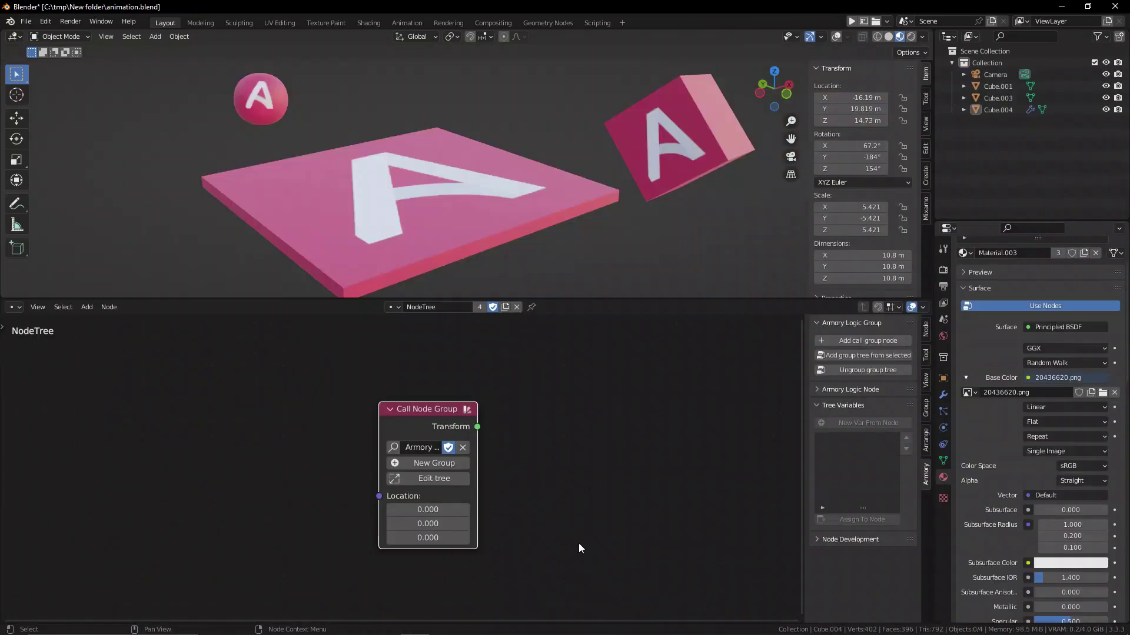
pyautogui.moveTo(579, 544); pyautogui.dragTo(320, 387)
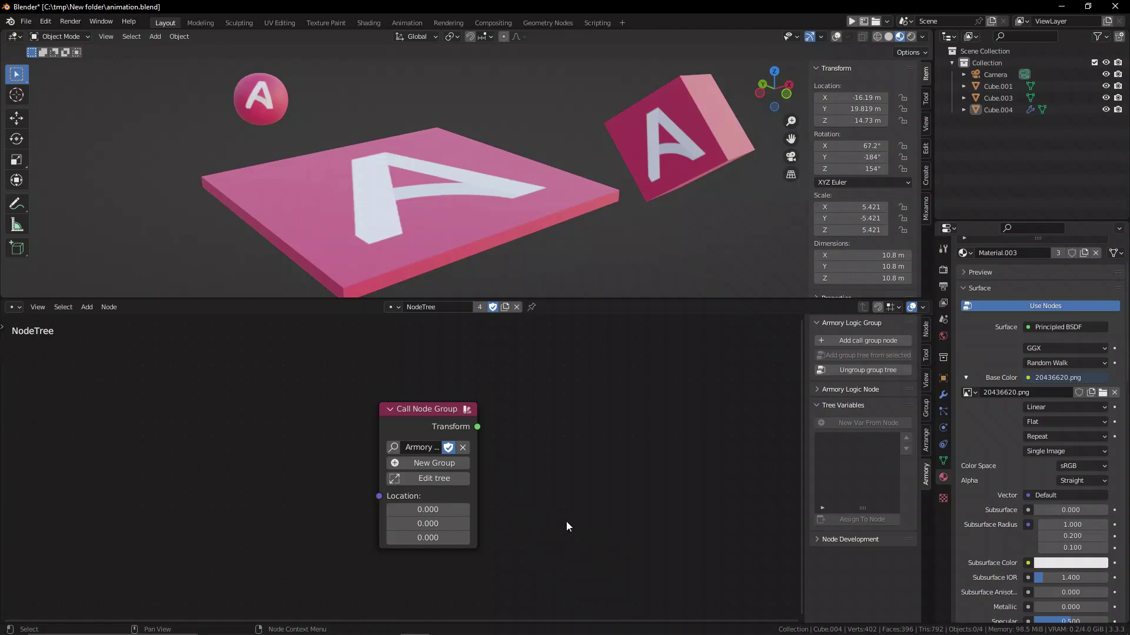
pyautogui.click(393, 447)
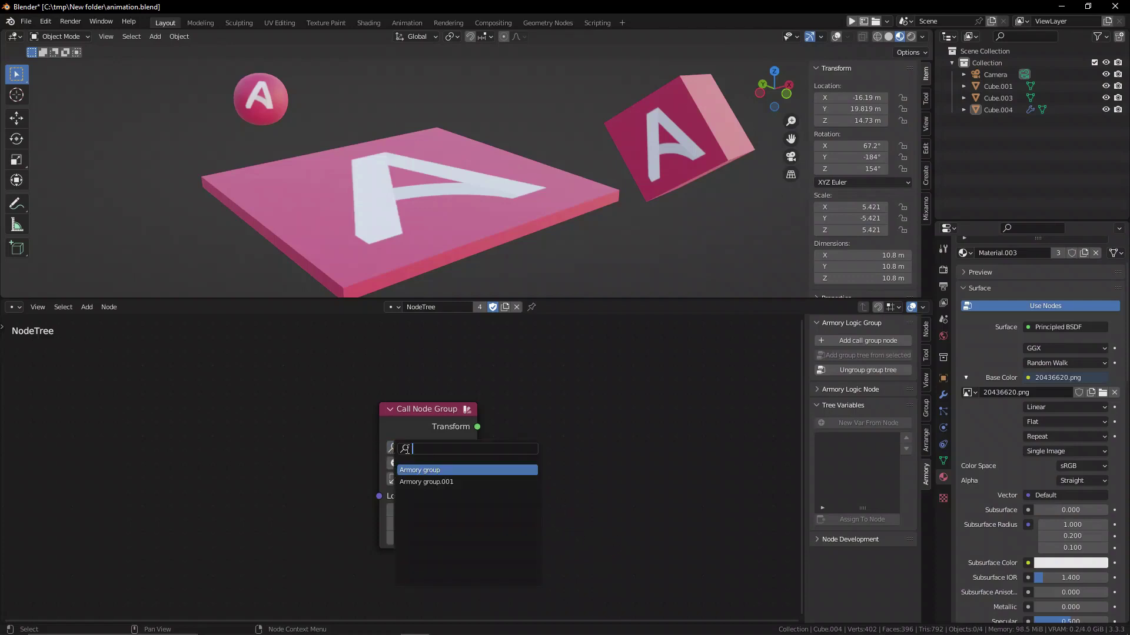
pyautogui.click(435, 481)
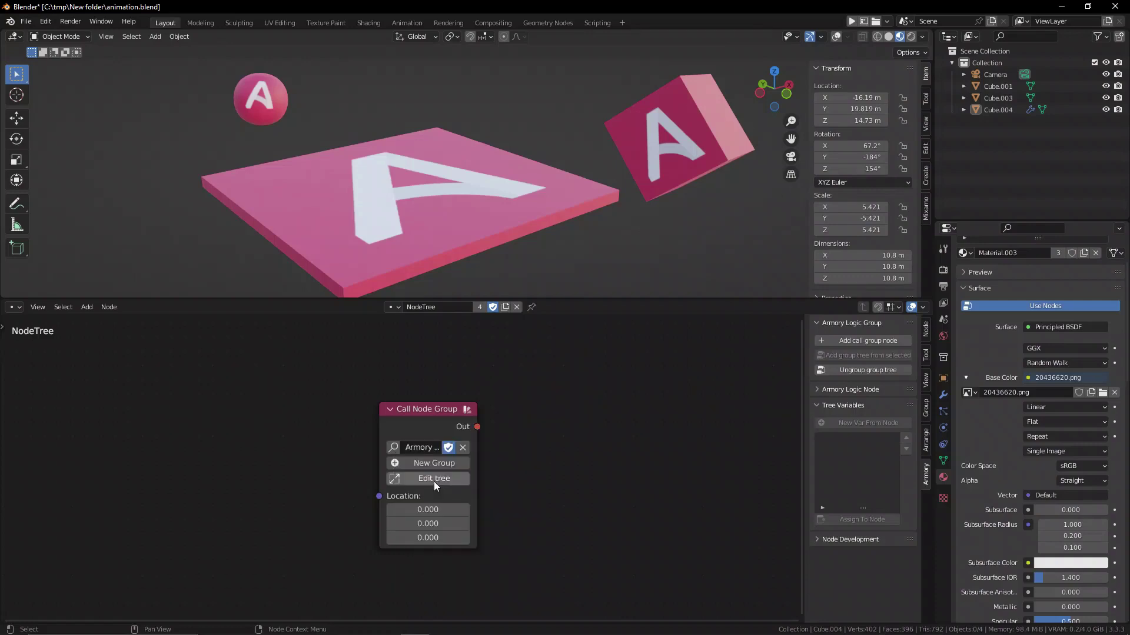
pyautogui.click(394, 447)
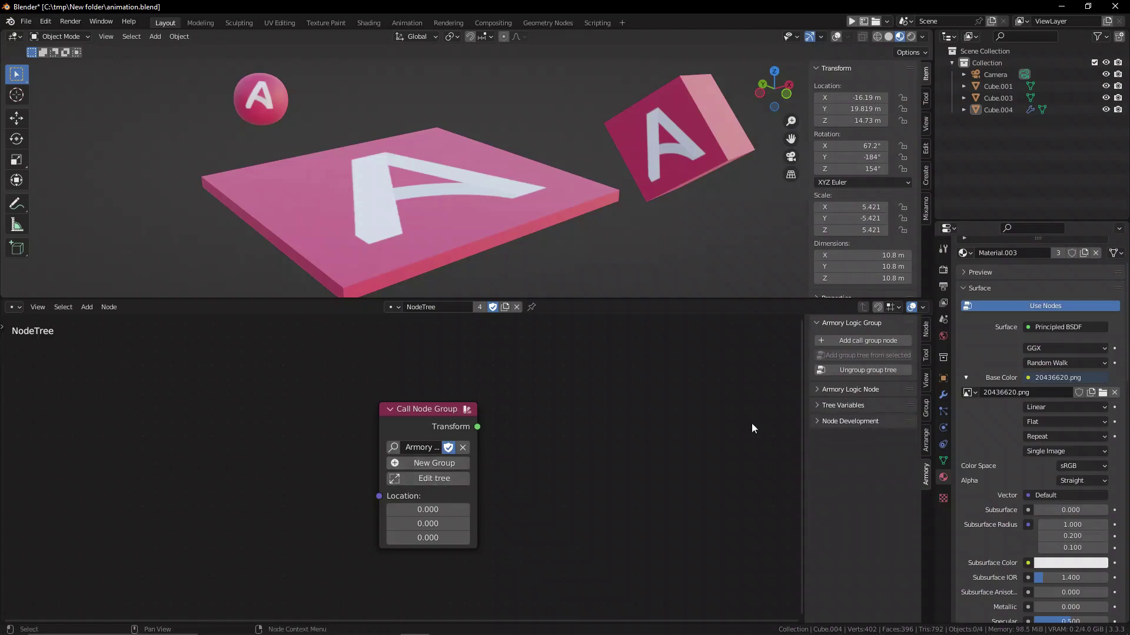
# Add a Float node inside the Armory group and make it an Untitled float tree variable
pyautogui.moveTo(427, 437); pyautogui.dragTo(264, 434)
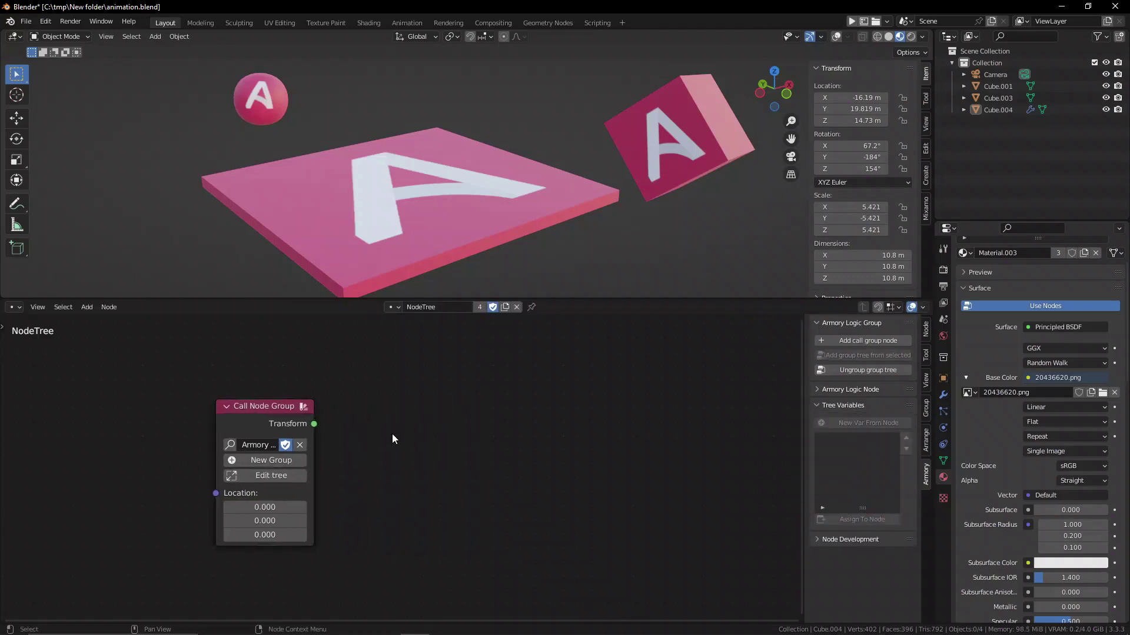
pyautogui.click(257, 478)
pyautogui.moveTo(408, 488); pyautogui.dragTo(329, 490, button='middle')
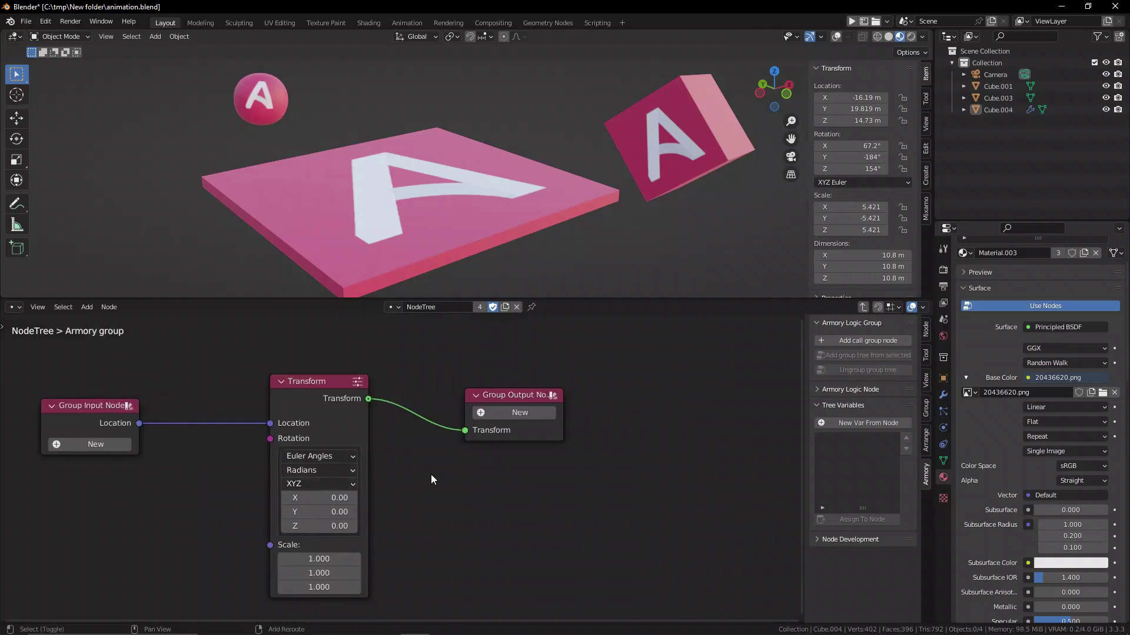
pyautogui.press('space')
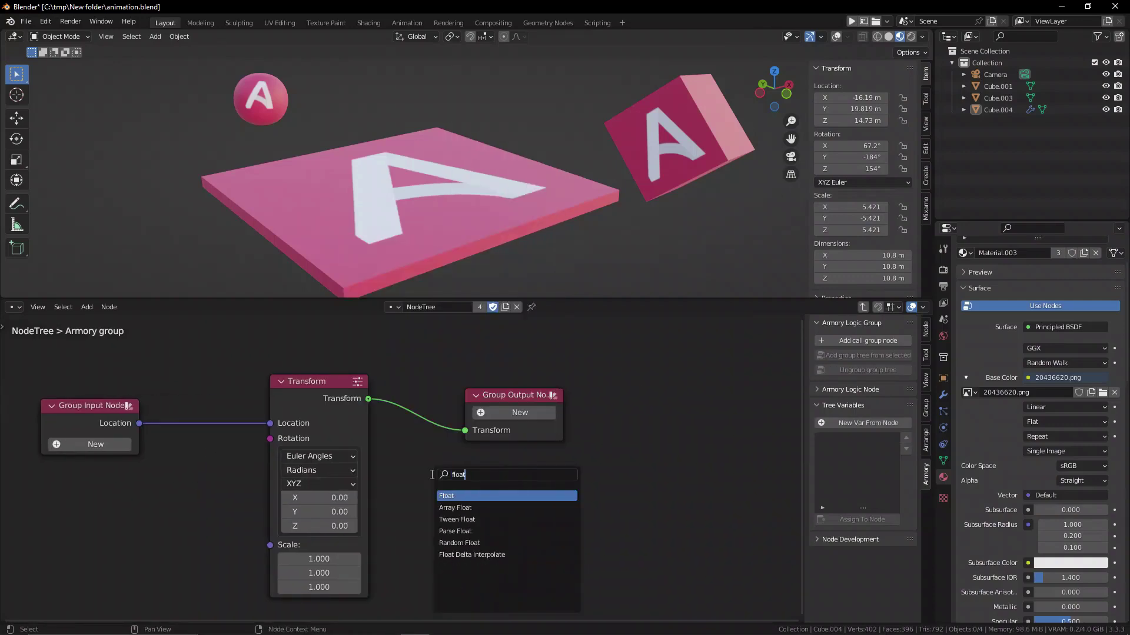
pyautogui.press('Return')
pyautogui.click(860, 422)
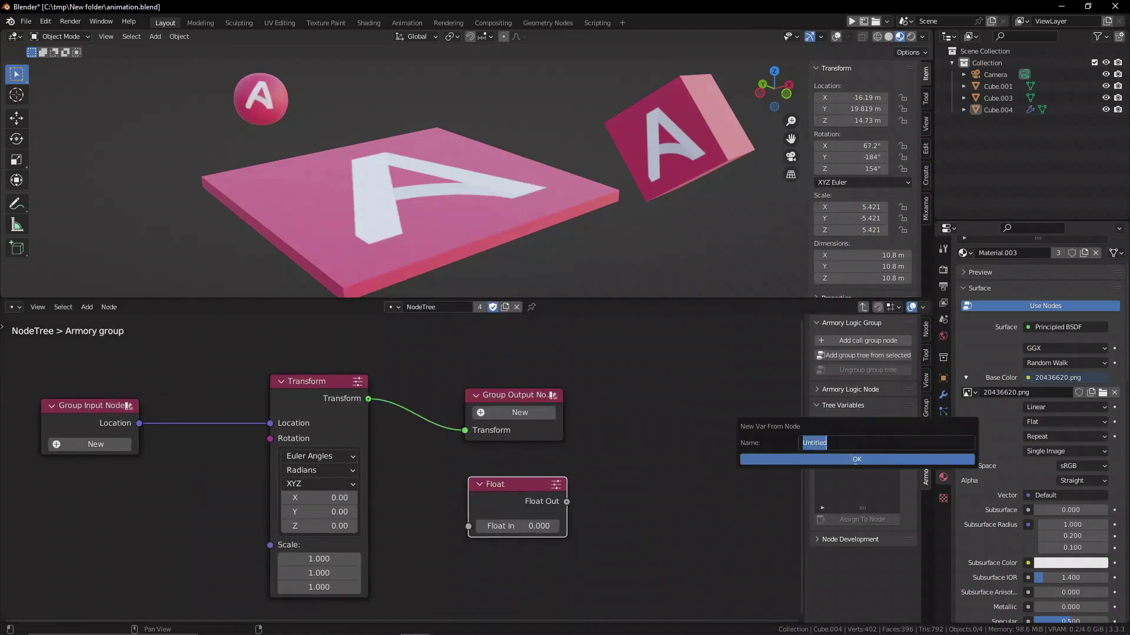
pyautogui.click(856, 459)
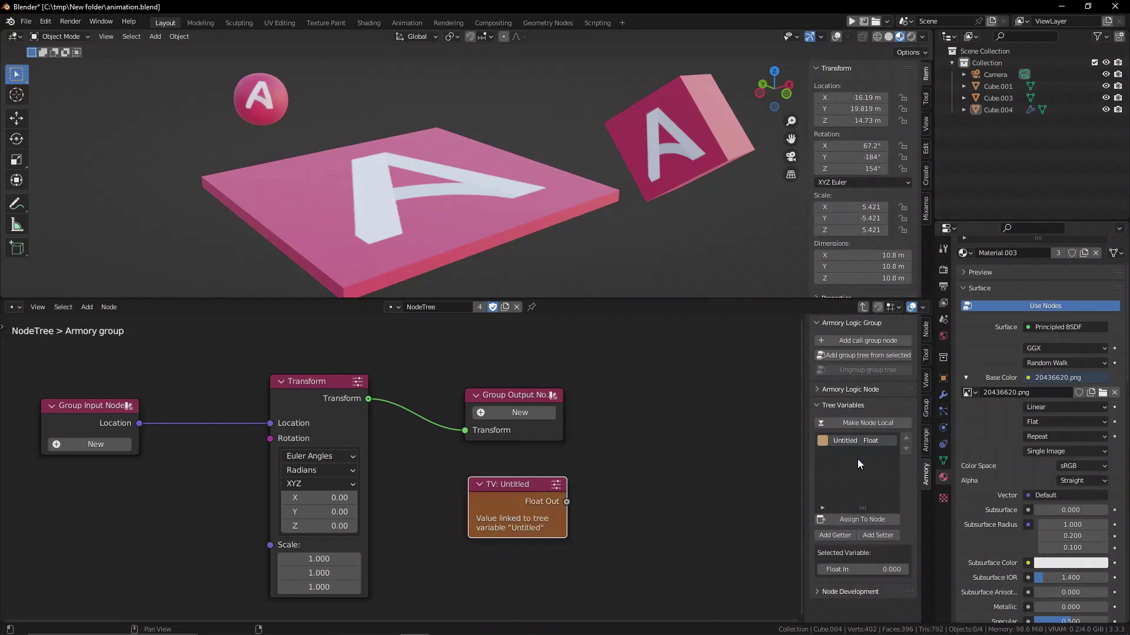
# Add a Set Variable setter for the Untitled variable inside the group
pyautogui.click(863, 307)
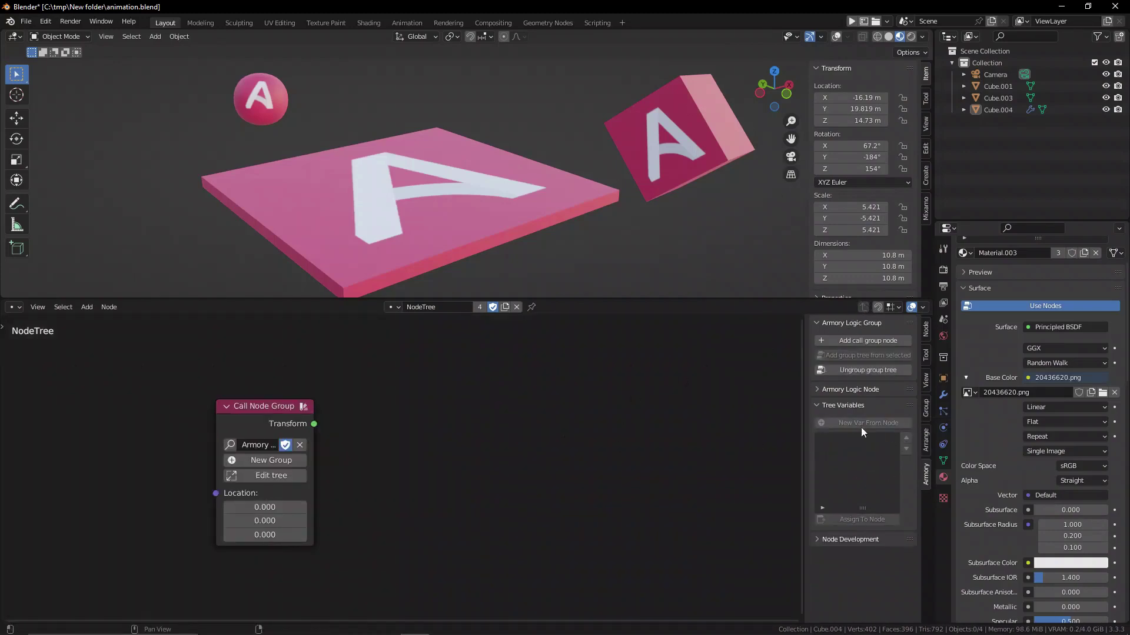
pyautogui.click(269, 476)
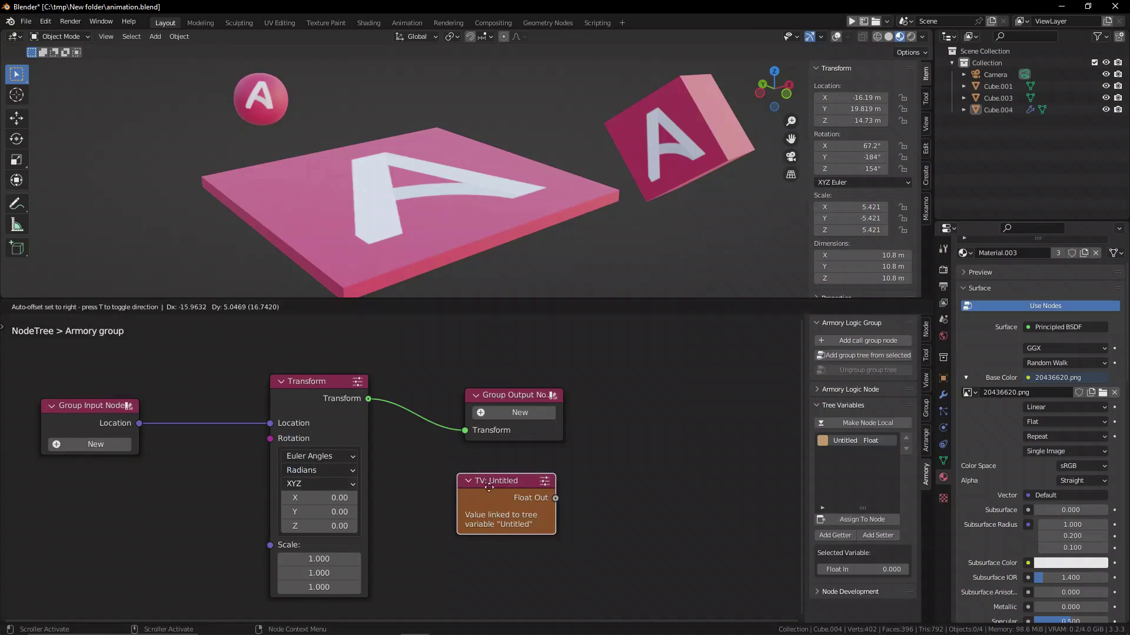
pyautogui.click(879, 536)
pyautogui.click(605, 471)
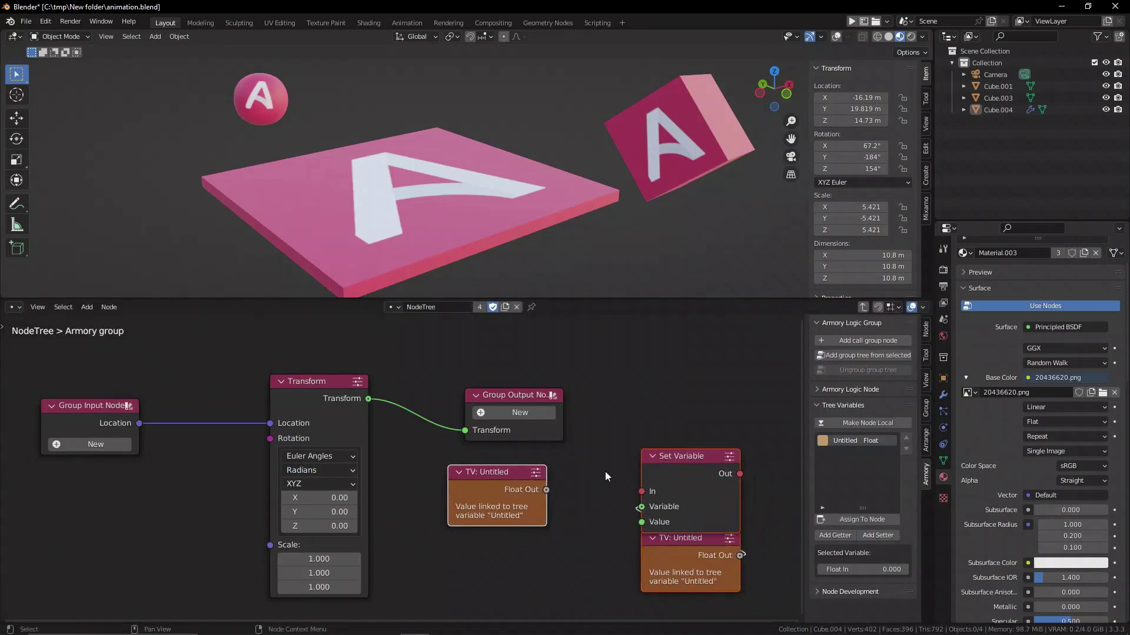
pyautogui.moveTo(606, 524); pyautogui.dragTo(550, 512, button='middle')
pyautogui.click(863, 307)
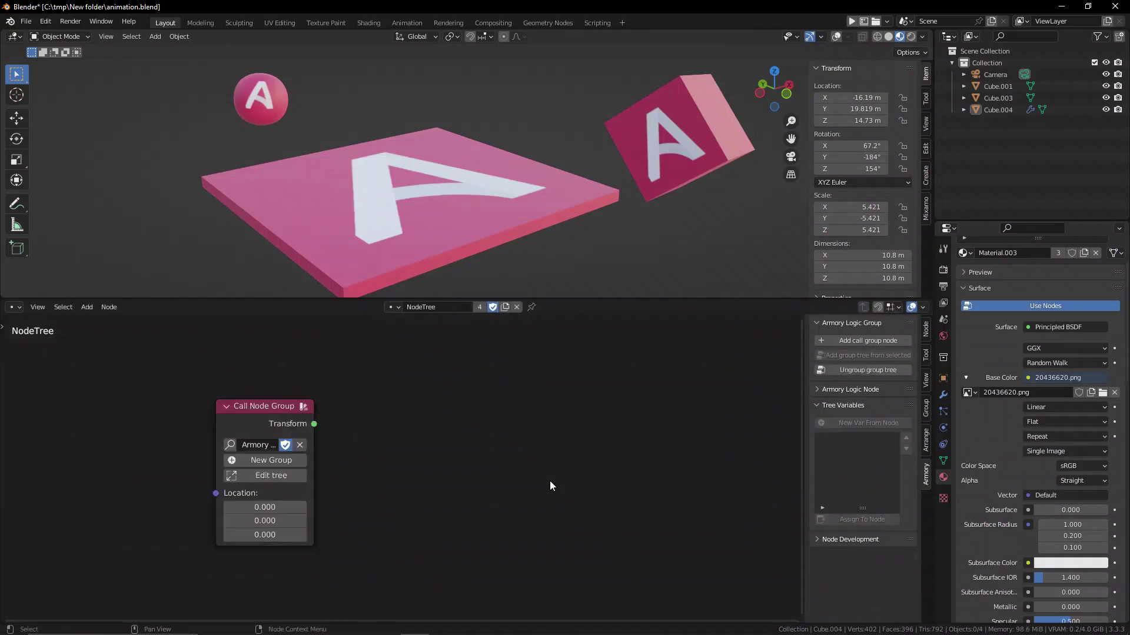
# Add a Float node in the parent NodeTree and turn it into an Untitled float variable
pyautogui.hotkey('shift', 'a')
pyautogui.click(549, 478)
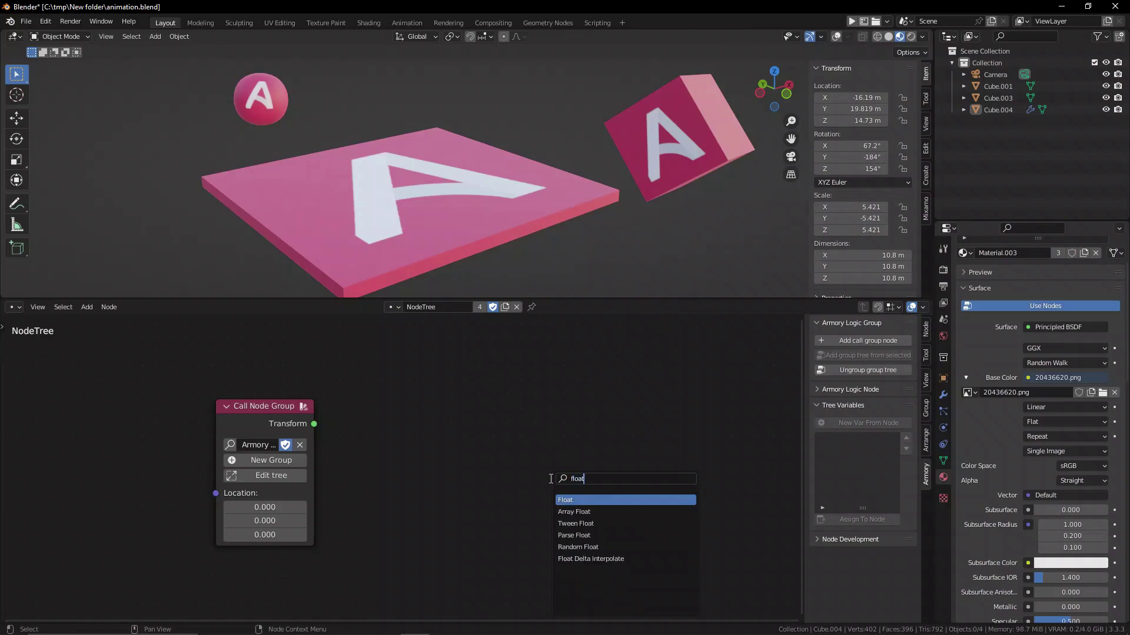
pyautogui.press('Return')
pyautogui.click(521, 462)
pyautogui.click(868, 424)
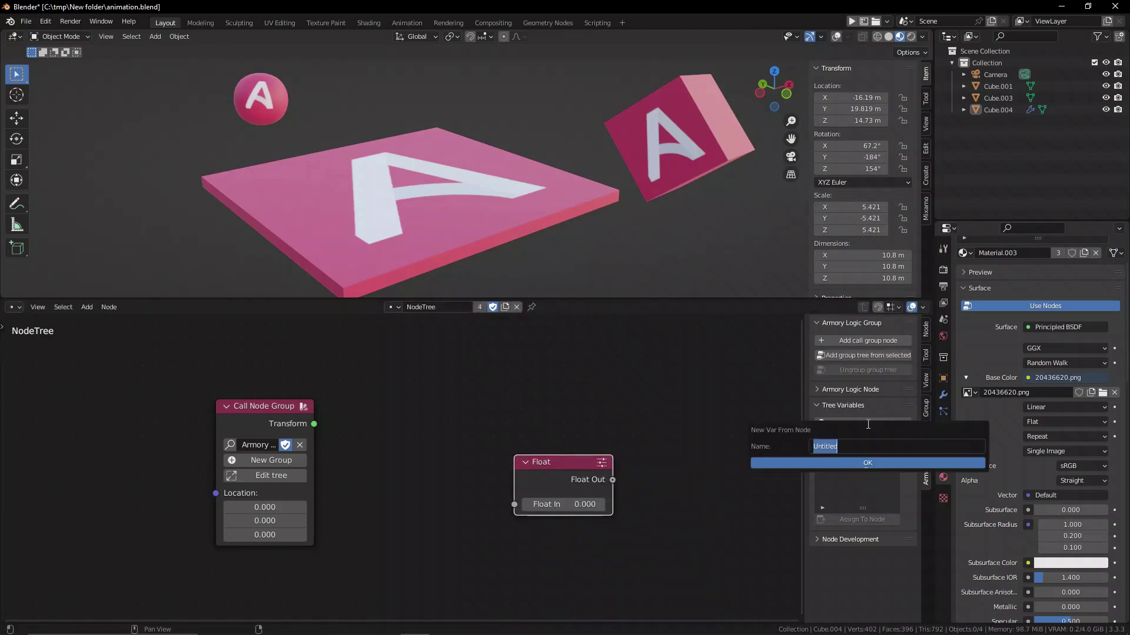
pyautogui.click(873, 463)
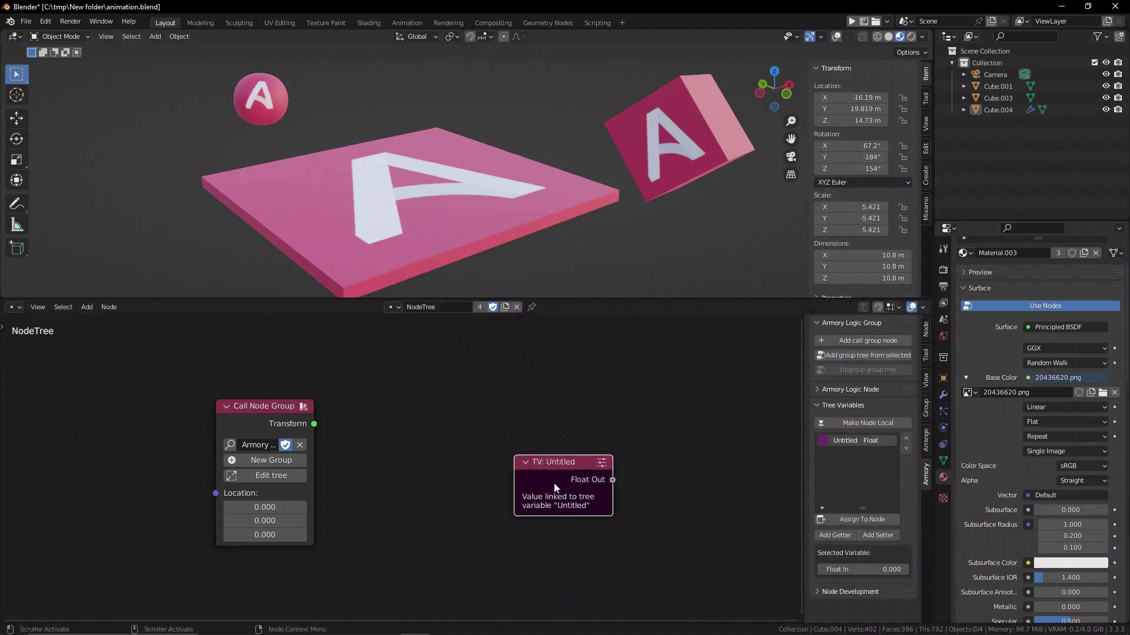
# Back in the group, select the Set Variable and variable nodes and nudge them left
pyautogui.click(277, 478)
pyautogui.moveTo(606, 562); pyautogui.dragTo(604, 559)
pyautogui.keyDown('shift'); pyautogui.click(431, 465); pyautogui.keyUp('shift')
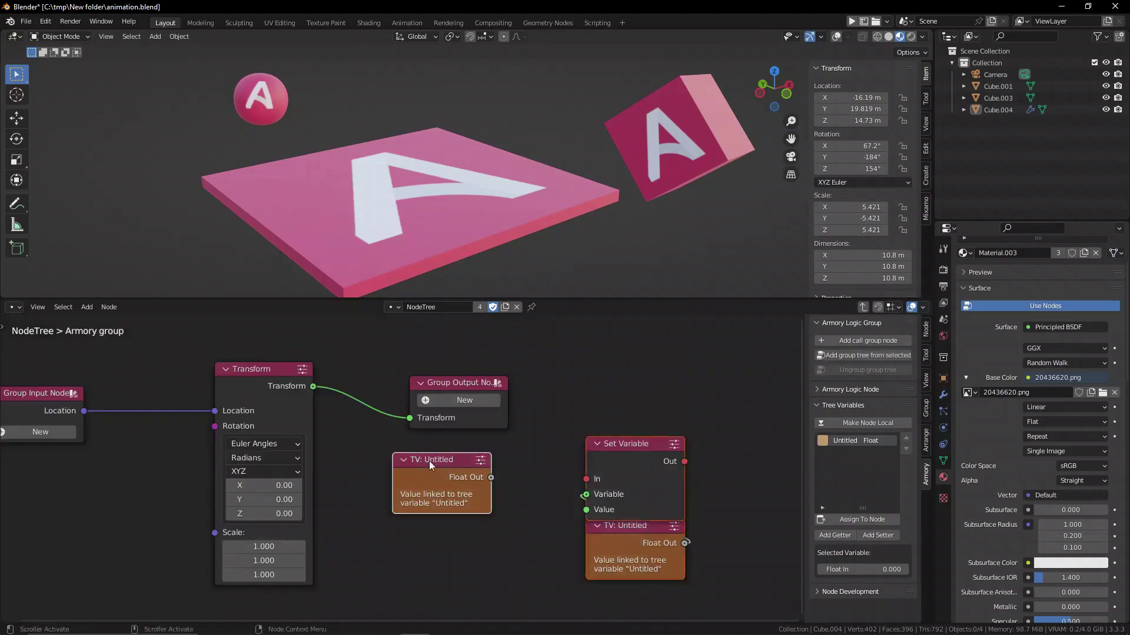
pyautogui.scroll(-2, 480, 454)
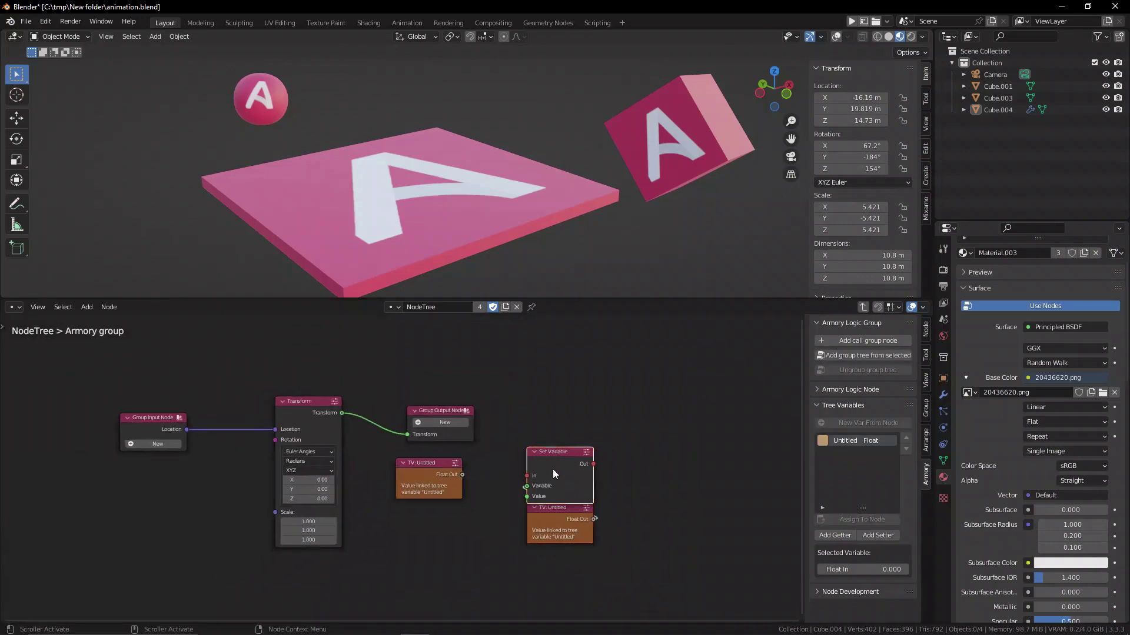
pyautogui.moveTo(556, 527); pyautogui.dragTo(501, 513)
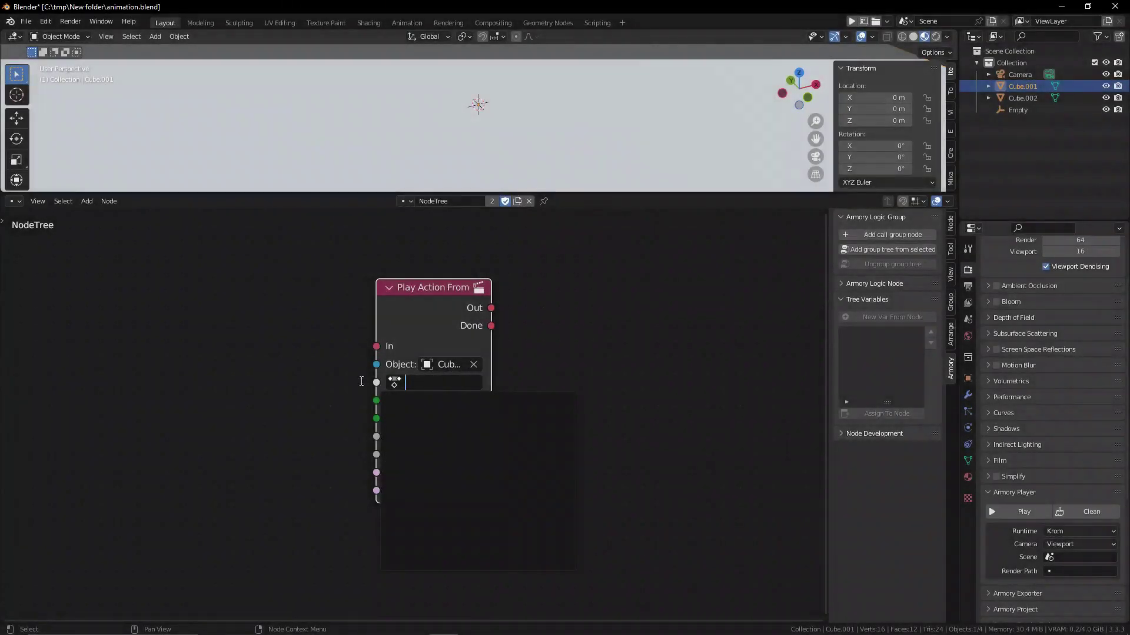
pyautogui.press('Escape')
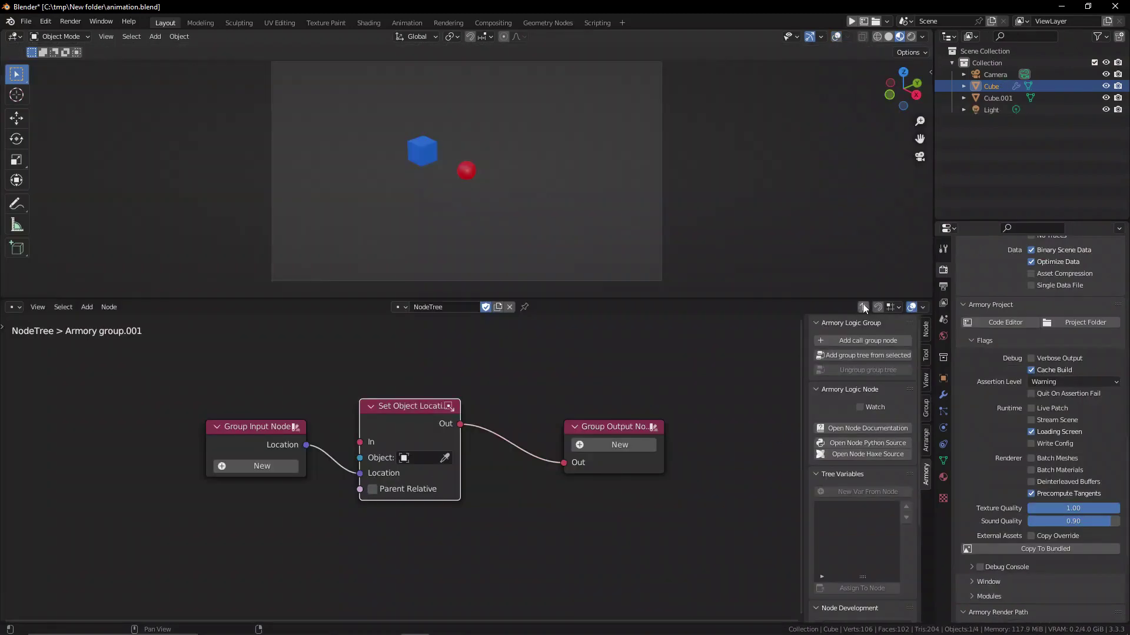
# Return to the parent tree, move the Call Node Group node, and find Copy To Bundled in Armory Project
pyautogui.click(864, 307)
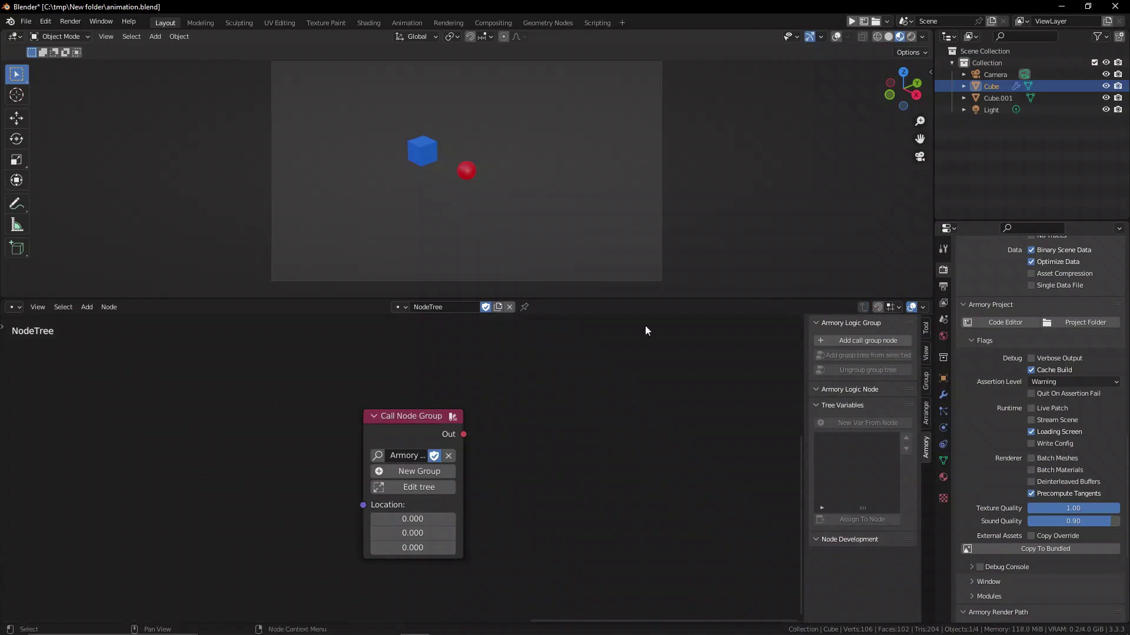
pyautogui.moveTo(415, 449); pyautogui.dragTo(461, 419)
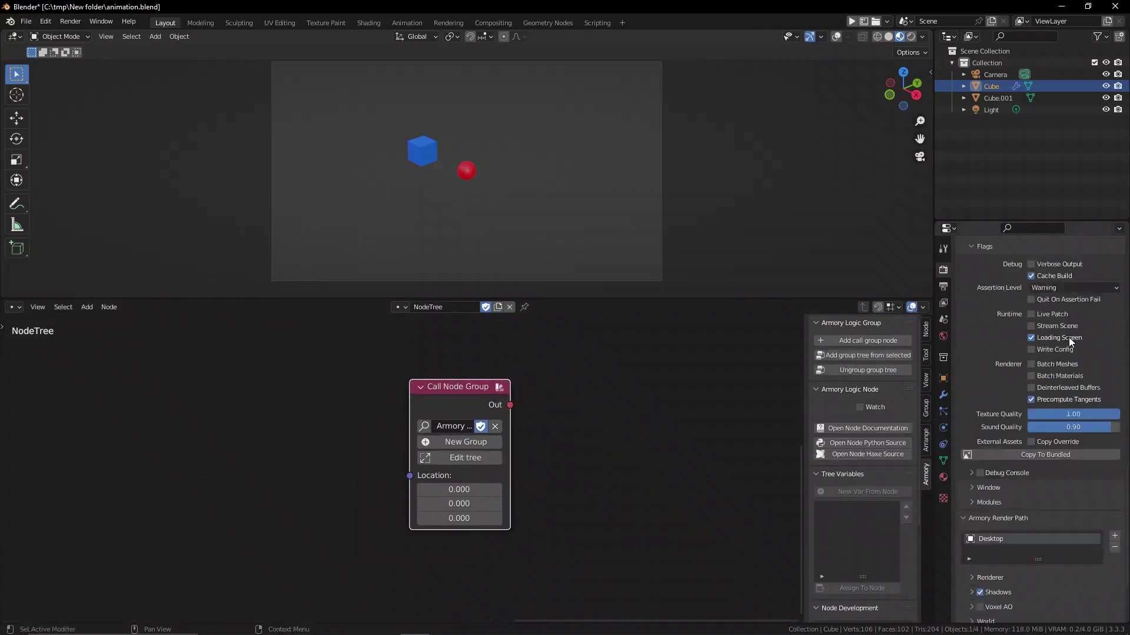
pyautogui.scroll(-2, 1069, 340)
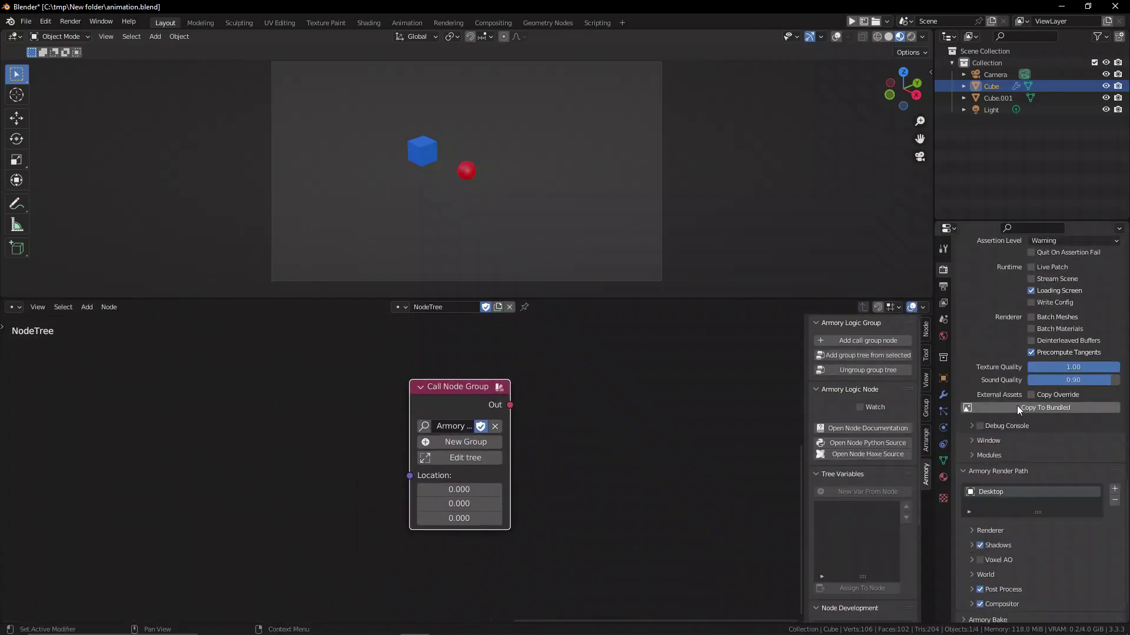
pyautogui.scroll(2, 1063, 410)
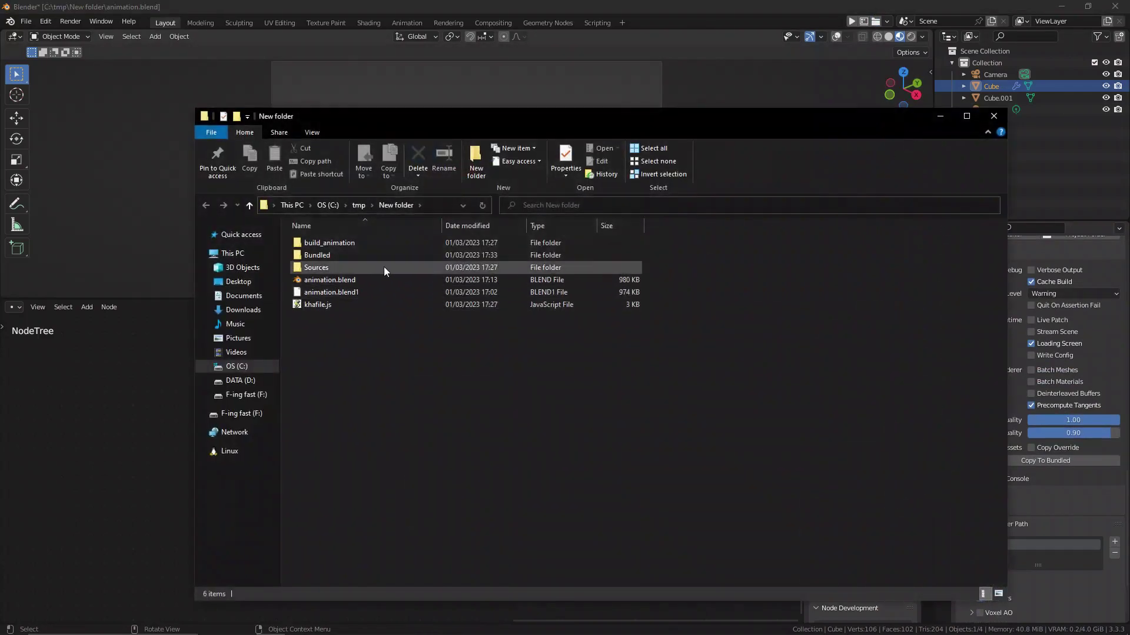
# Open the Bundled folder in File Explorer to confirm the jpg is there, then close it
pyautogui.click(365, 254)
pyautogui.doubleClick(365, 255)
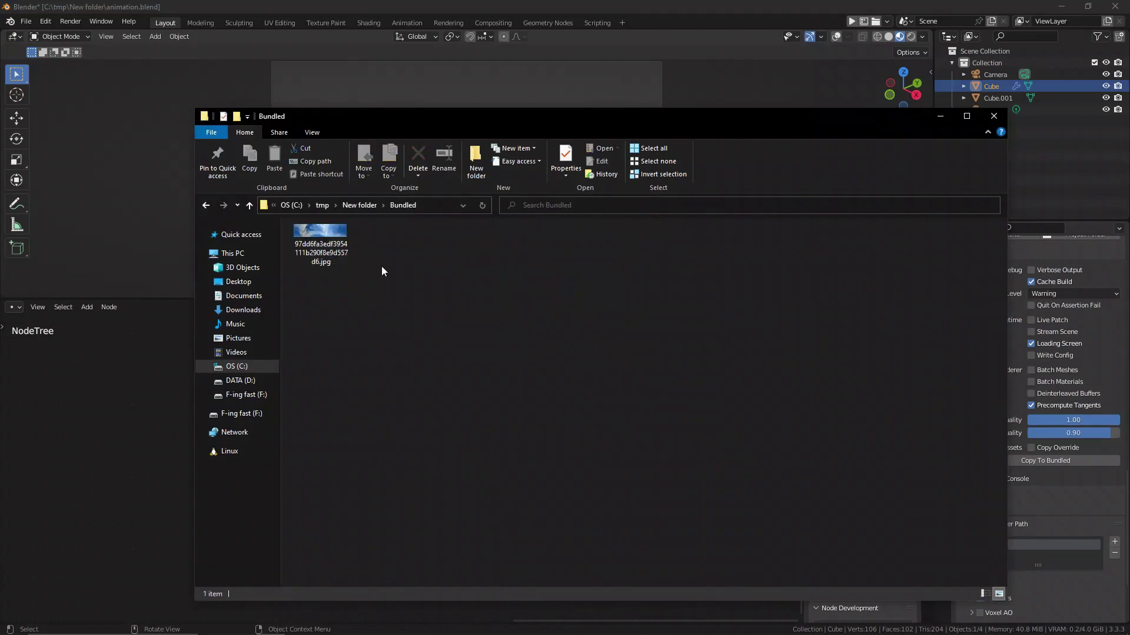
pyautogui.click(205, 205)
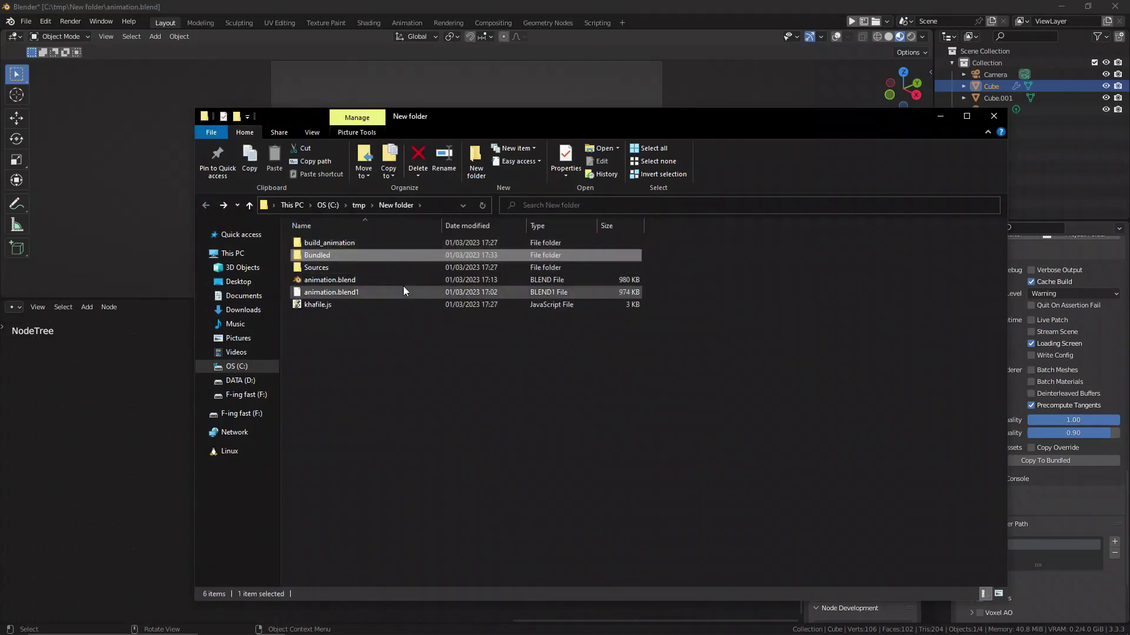
pyautogui.click(993, 117)
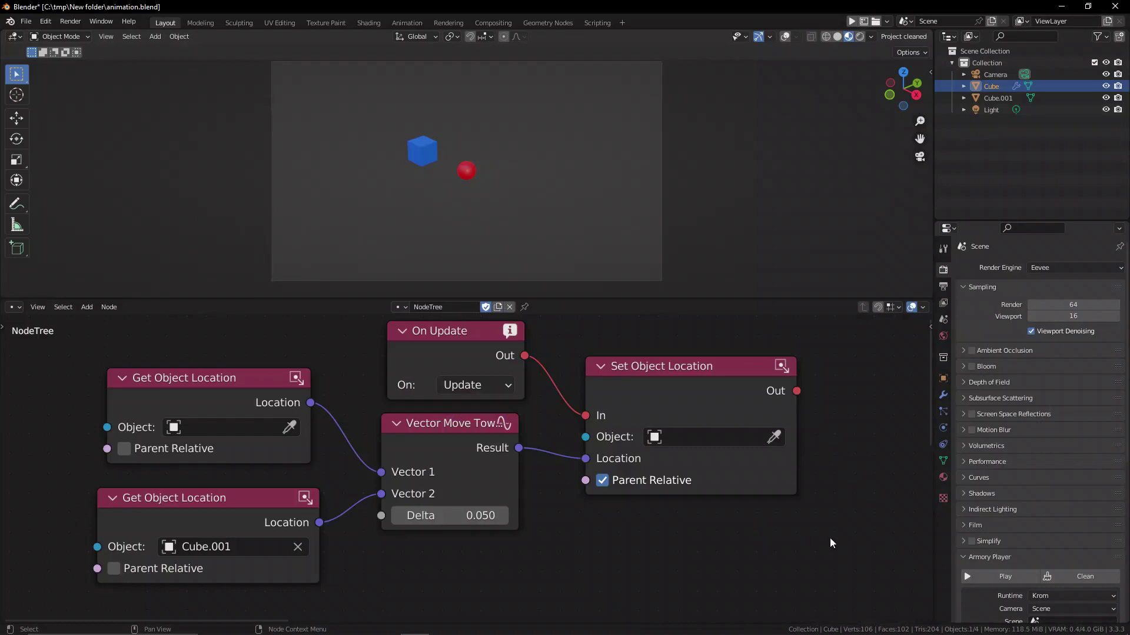
# Zoom out and shift the Vector Move Towards node slightly down-right
pyautogui.scroll(-2, 537, 558)
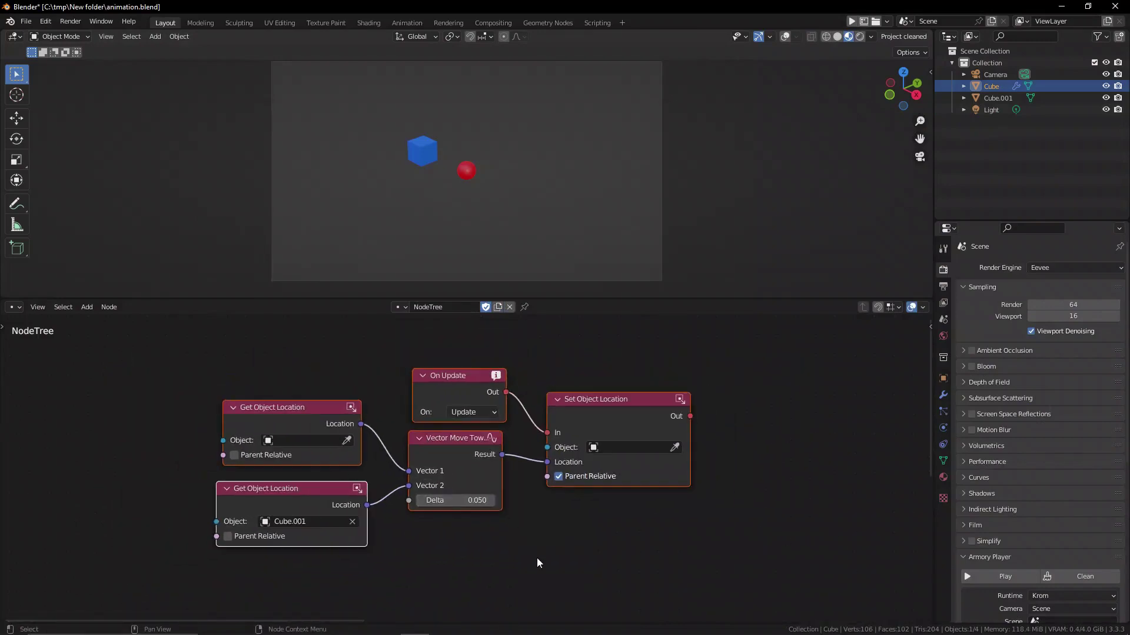
pyautogui.moveTo(457, 433); pyautogui.dragTo(463, 448)
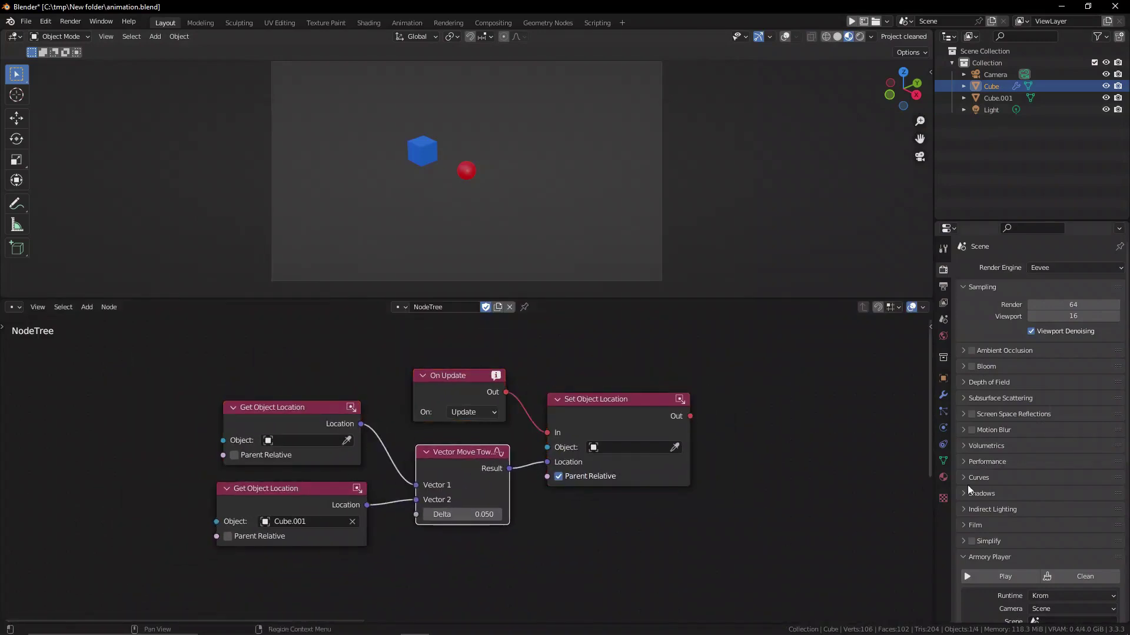
pyautogui.scroll(-5, 998, 476)
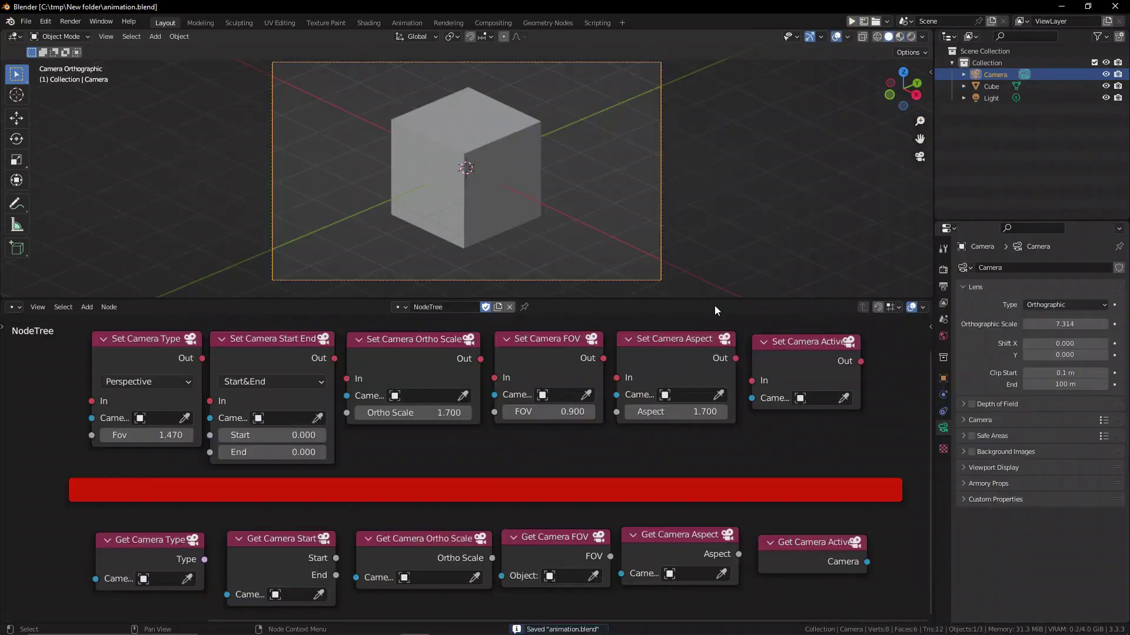
pyautogui.moveTo(74, 461); pyautogui.dragTo(874, 354)
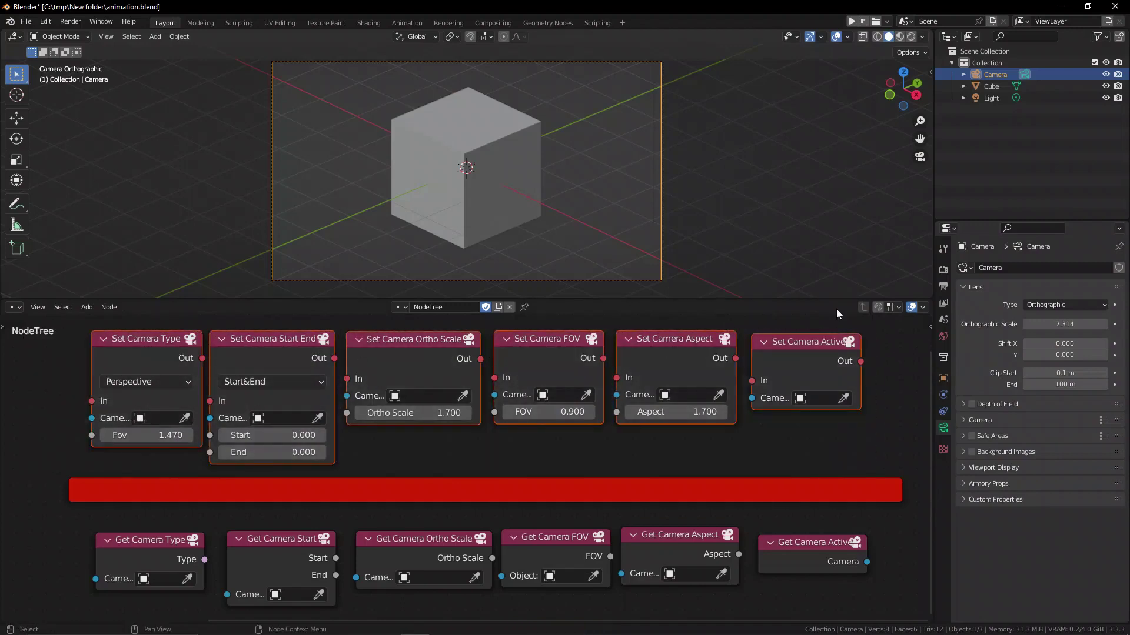
pyautogui.click(1074, 302)
pyautogui.click(1058, 321)
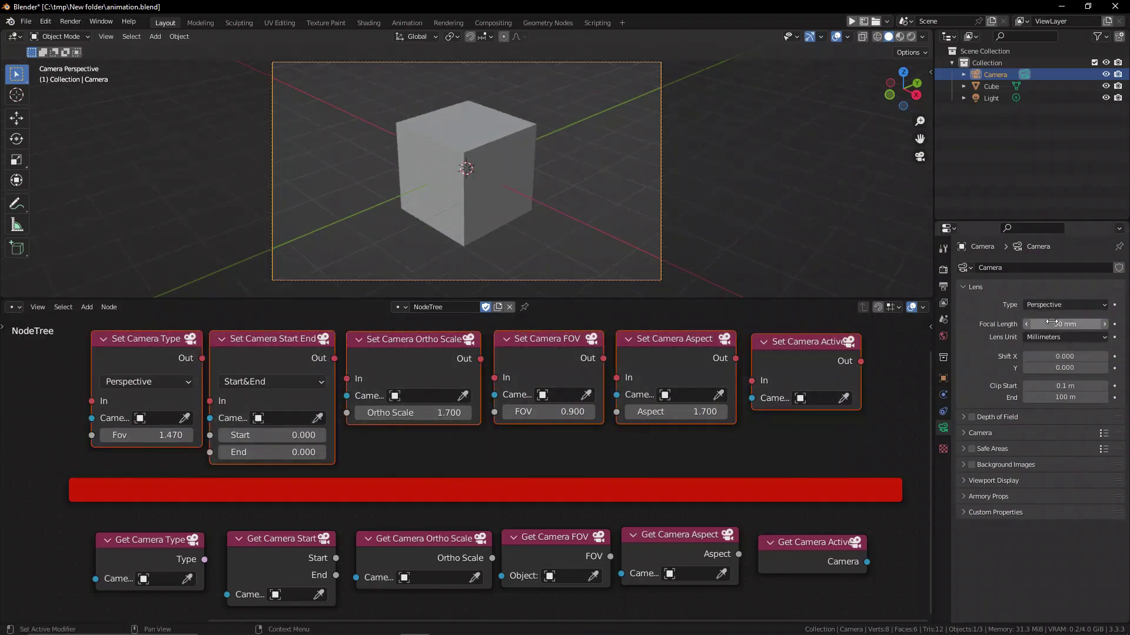
pyautogui.moveTo(1065, 324)
pyautogui.mouseDown()
pyautogui.moveTo(1024, 324)
pyautogui.moveTo(1053, 324)
pyautogui.mouseUp()
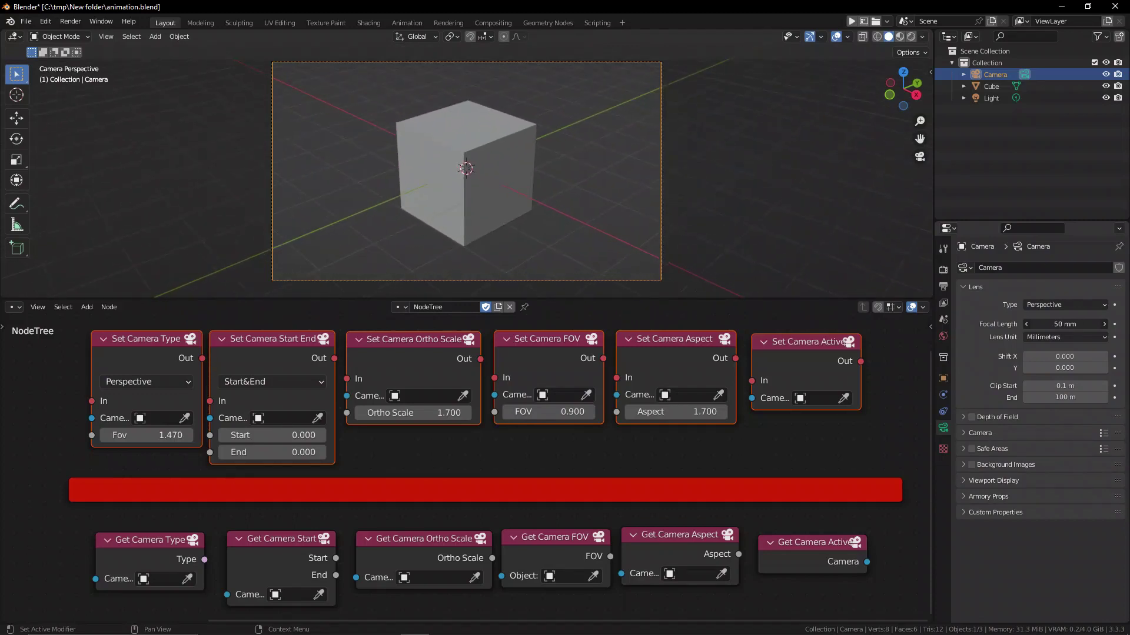
pyautogui.click(562, 358)
pyautogui.moveTo(553, 411); pyautogui.dragTo(600, 412)
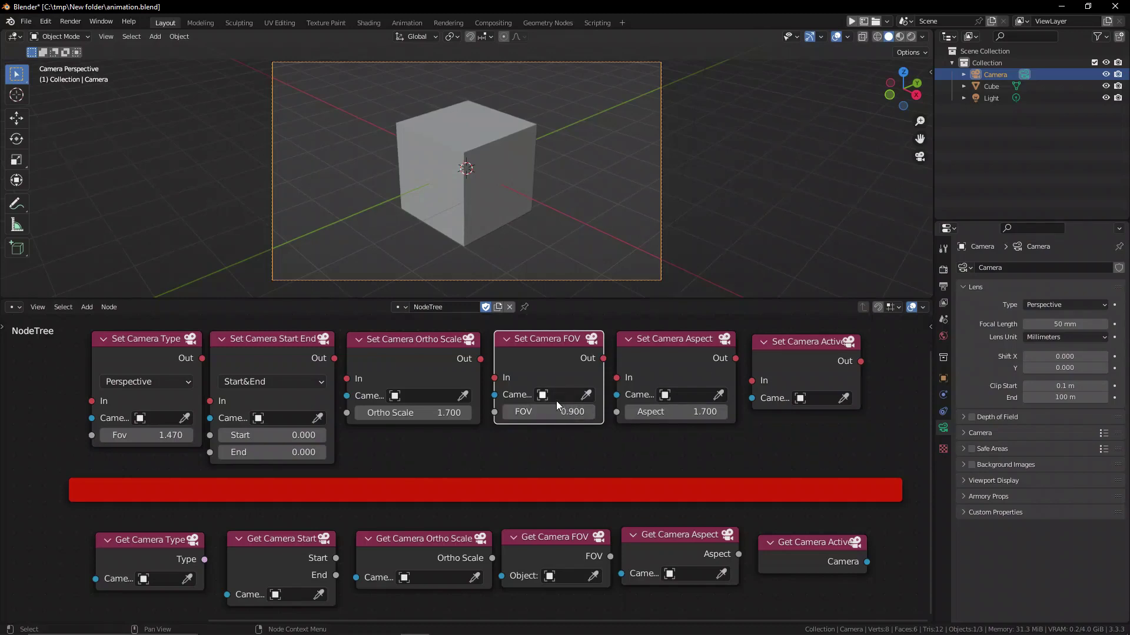
pyautogui.press('a')
pyautogui.moveTo(1065, 324); pyautogui.dragTo(1080, 324)
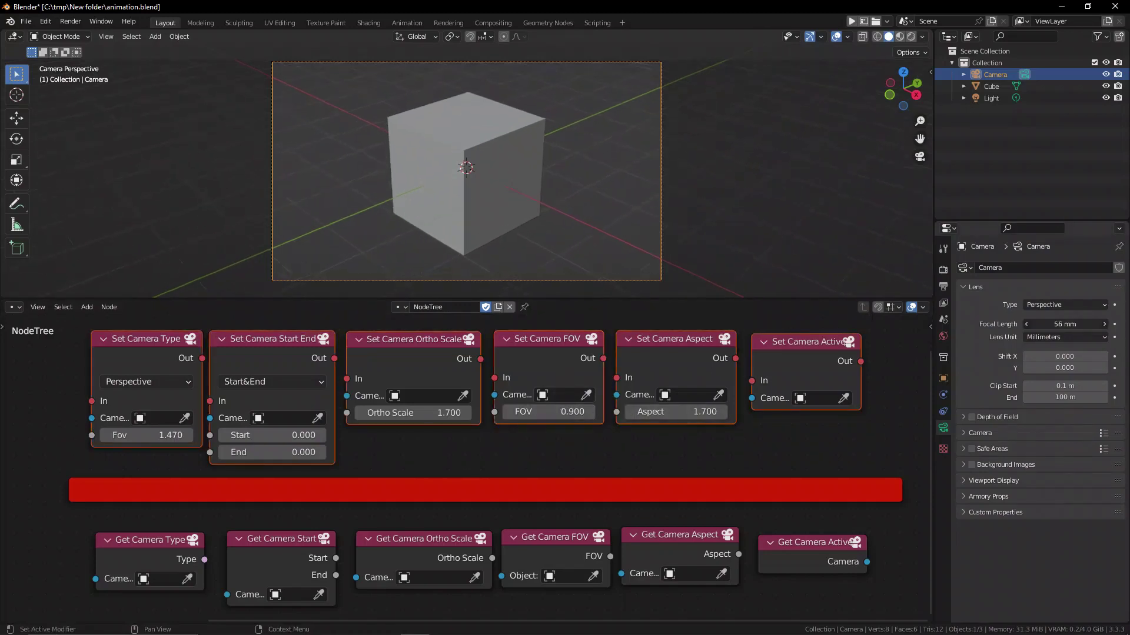
pyautogui.click(1065, 305)
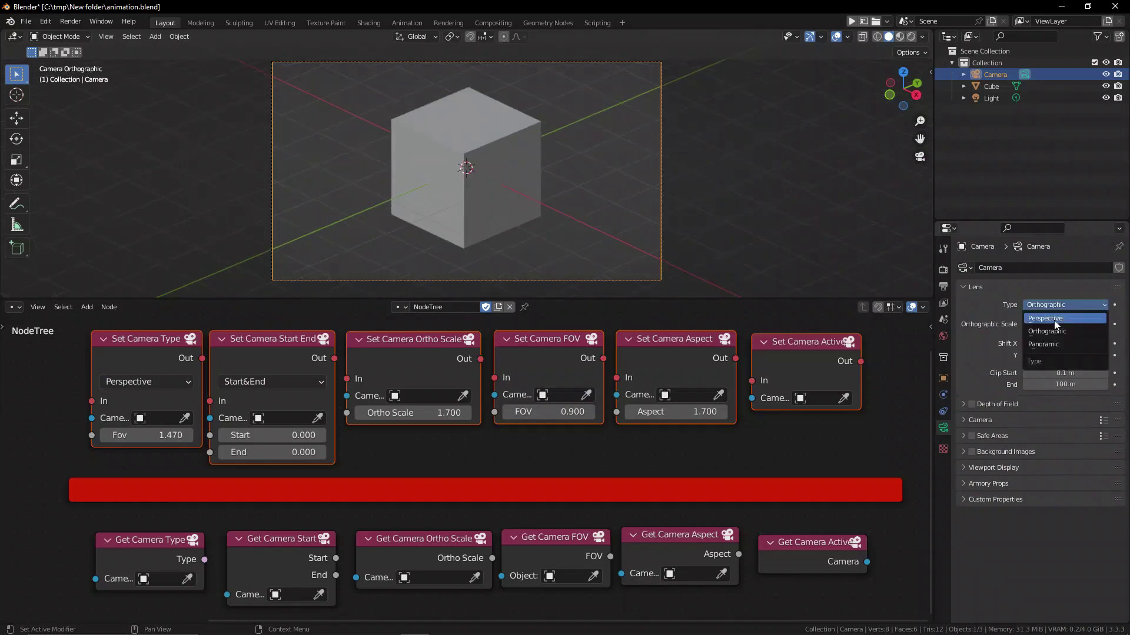
pyautogui.click(1071, 302)
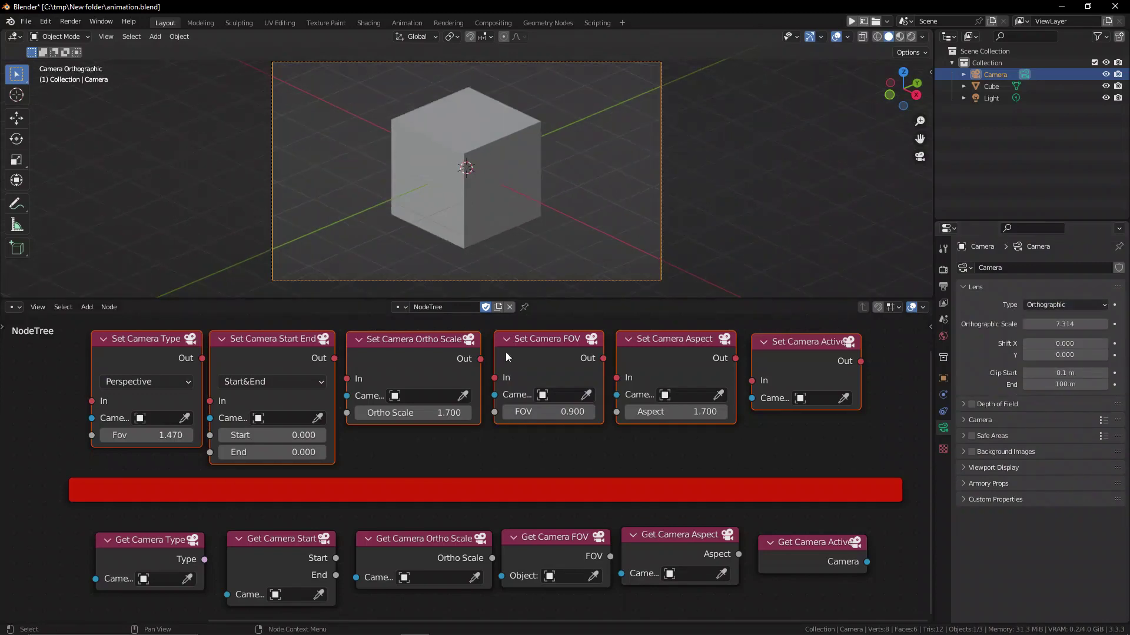
pyautogui.click(874, 355)
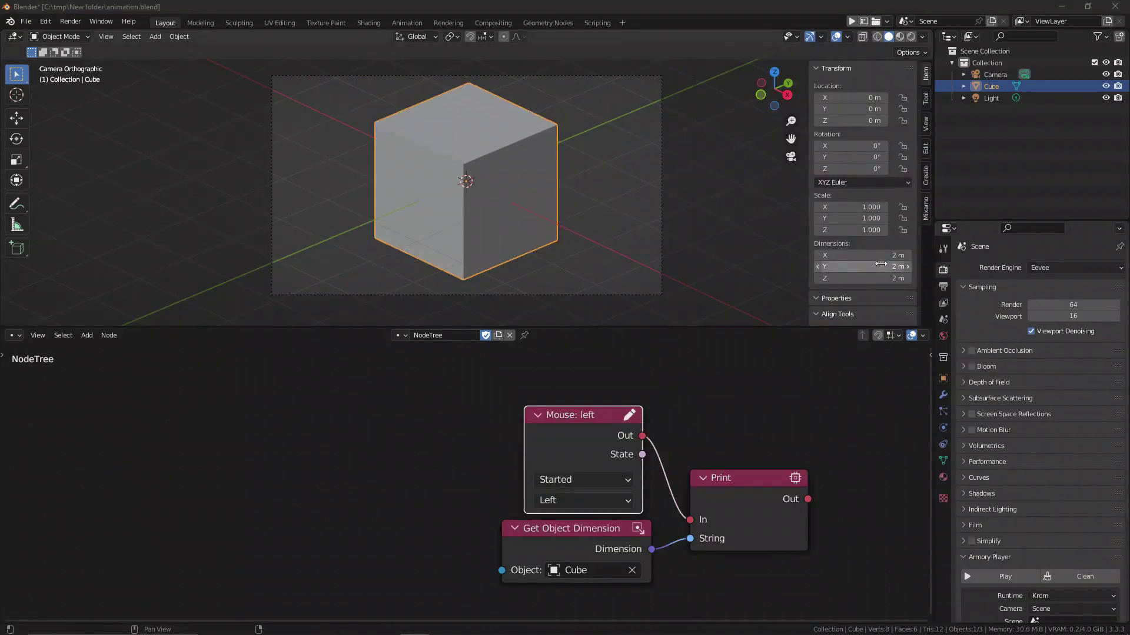
# Set the cube's Y dimension back to 2 m, reposition Get Object Dimension, and run the project
pyautogui.moveTo(880, 264)
pyautogui.mouseDown()
pyautogui.moveTo(918, 264)
pyautogui.moveTo(847, 263)
pyautogui.moveTo(903, 264)
pyautogui.moveTo(877, 267)
pyautogui.mouseUp()
pyautogui.write('2')
pyautogui.press('Return')
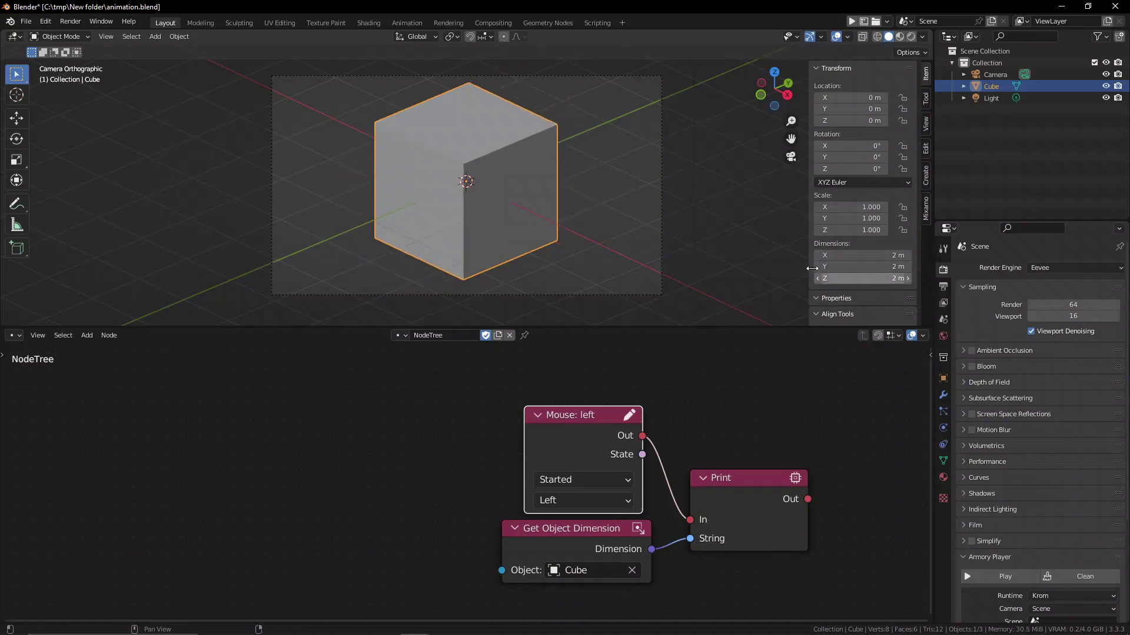
pyautogui.moveTo(541, 344); pyautogui.dragTo(546, 302, button='middle')
pyautogui.moveTo(631, 520); pyautogui.dragTo(633, 526)
pyautogui.hotkey('alt', 'Tab')
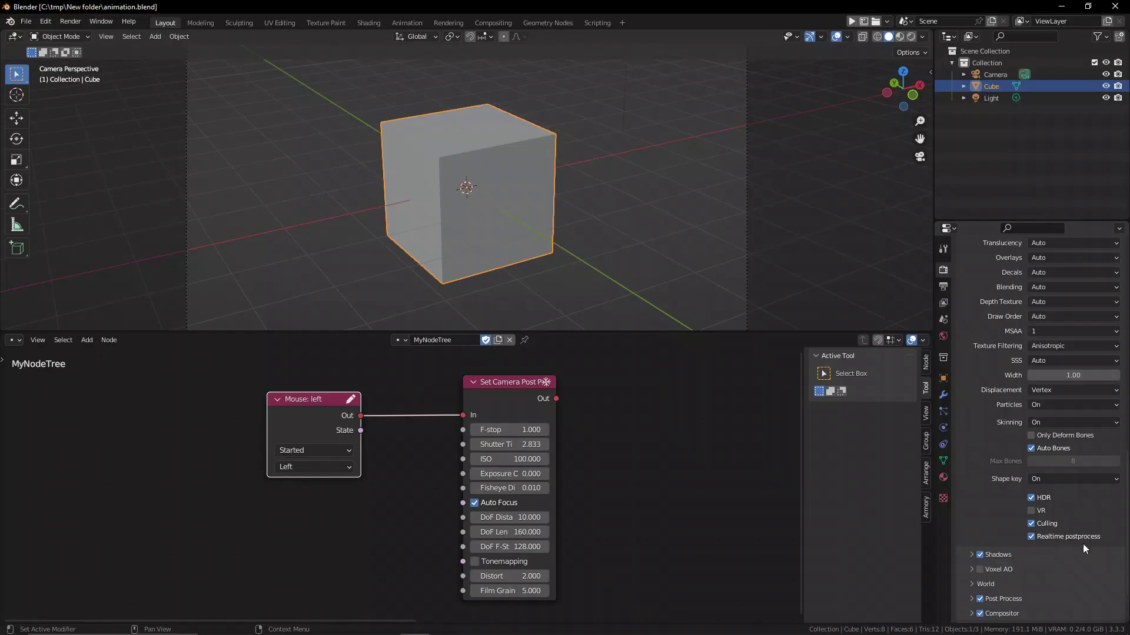
# Select the Mouse and Set Camera Post Process nodes, then close the running game window
pyautogui.moveTo(613, 499); pyautogui.dragTo(310, 398)
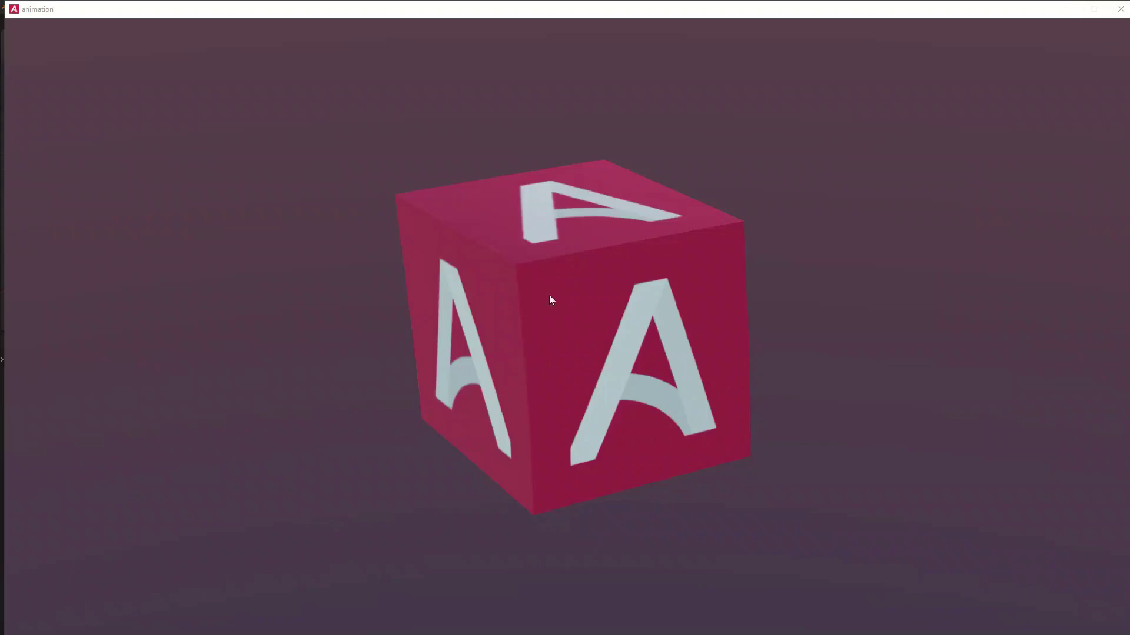
pyautogui.press('Escape')
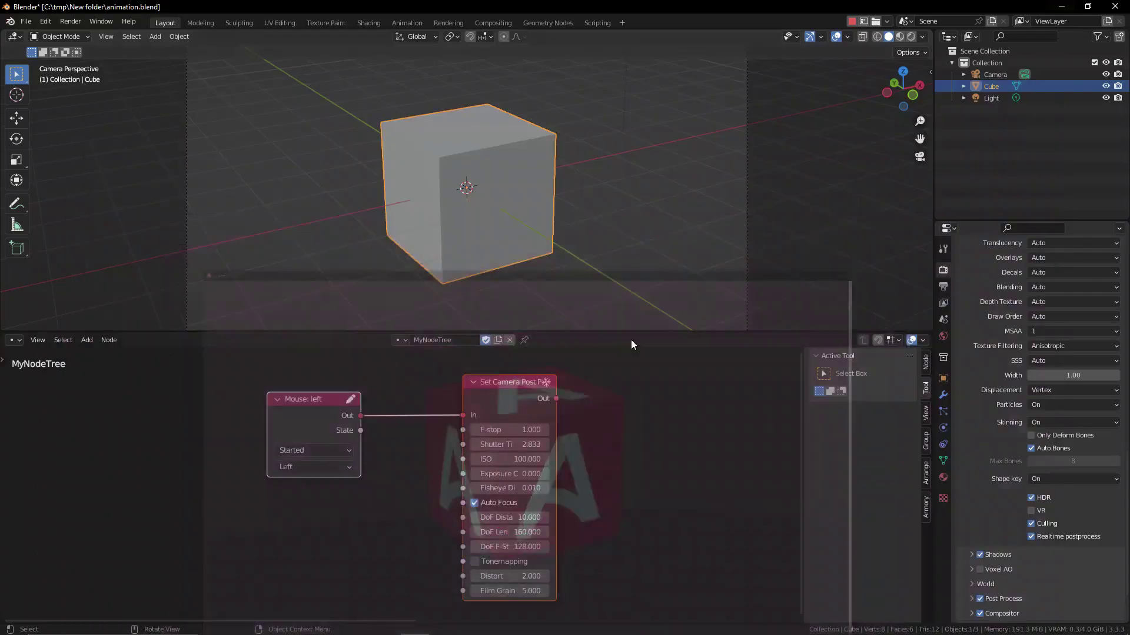